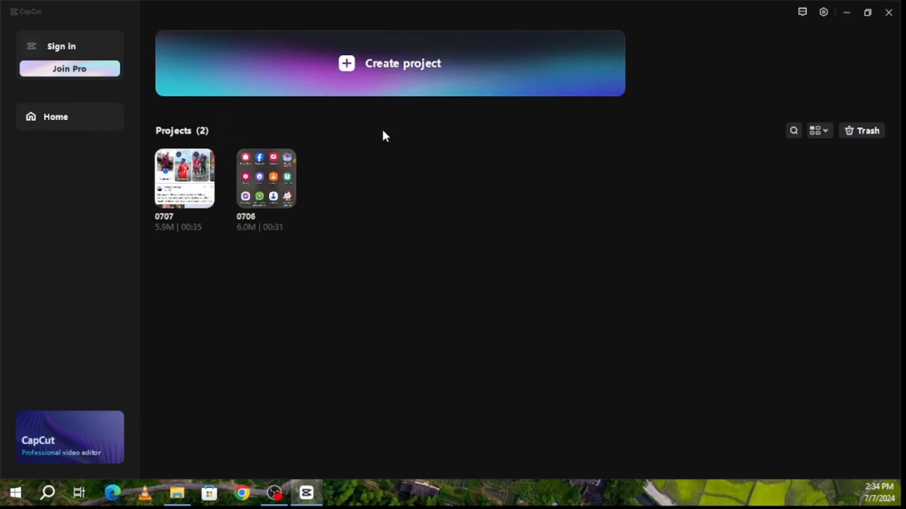
# Create a new project and import the Python 3.12.4 and PyCharm 2024.1.3 tutorial videos
pyautogui.click(371, 63)
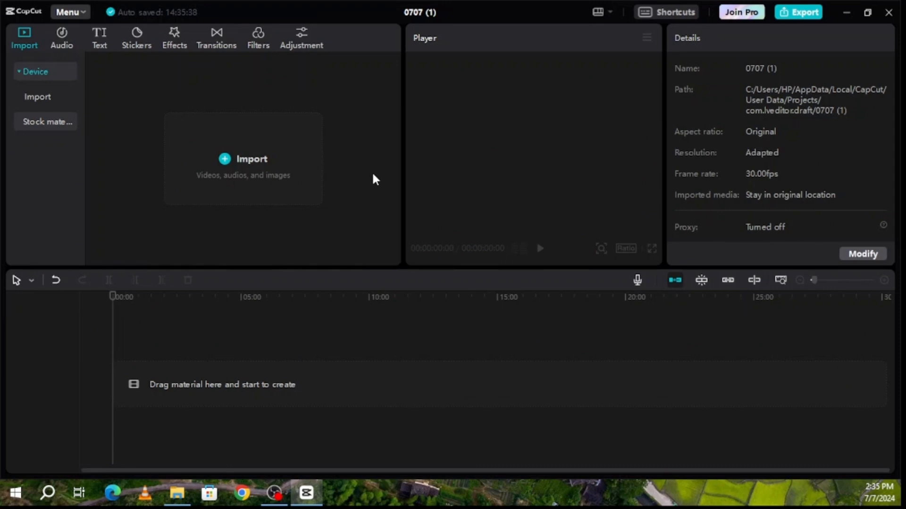
pyautogui.click(249, 160)
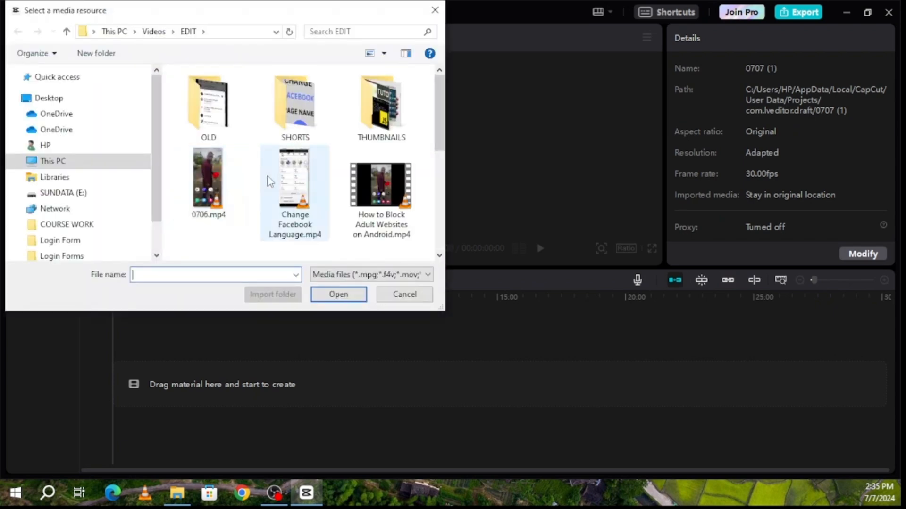
pyautogui.scroll(-5, 366, 185)
pyautogui.scroll(4, 366, 185)
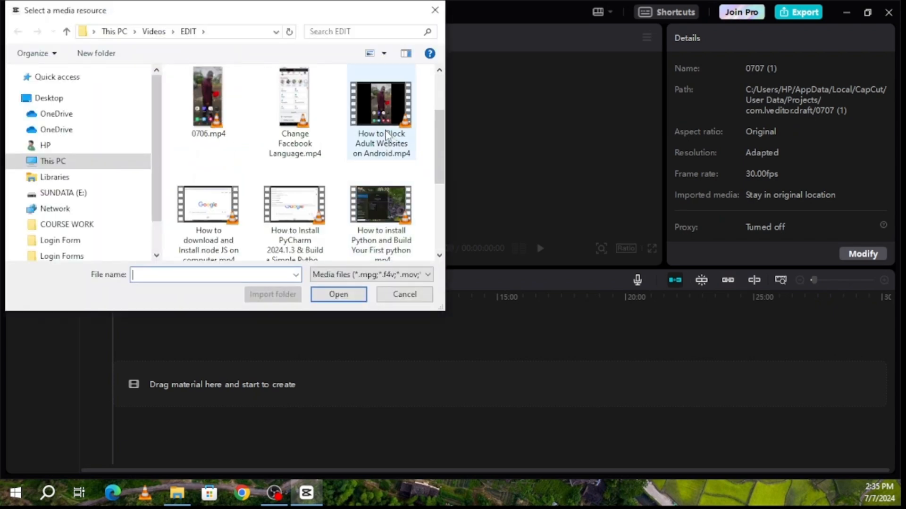
pyautogui.click(379, 210)
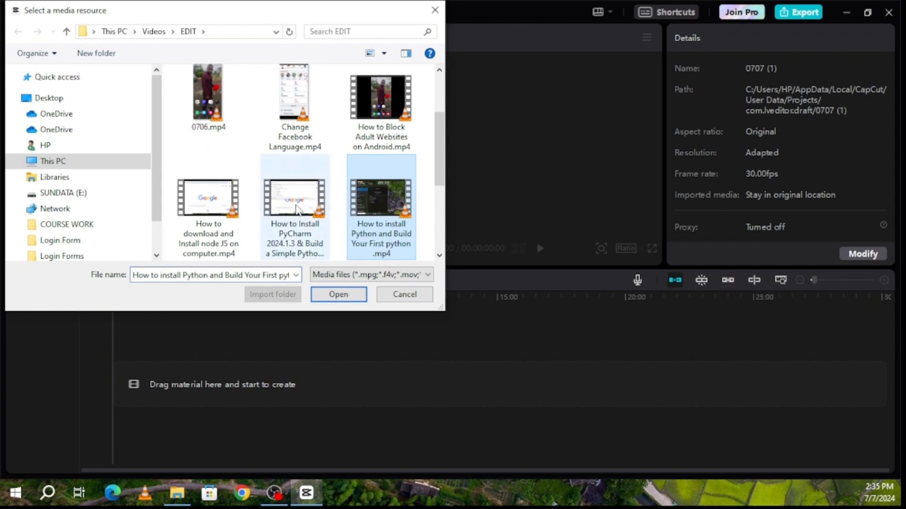
pyautogui.keyDown('ctrl'); pyautogui.click(313, 251); pyautogui.keyUp('ctrl')
pyautogui.click(339, 296)
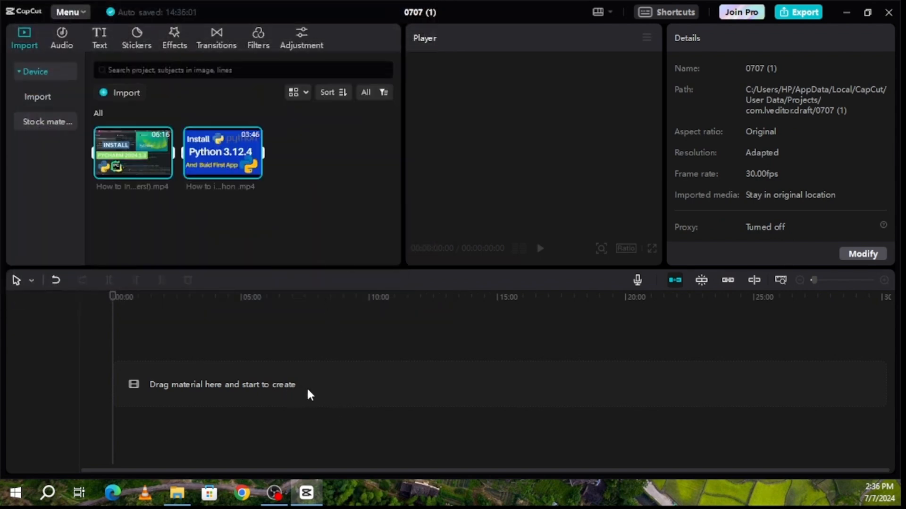
# Drag both imported videos onto the timeline, then undo the two extra inserted copies
pyautogui.moveTo(212, 161)
pyautogui.moveTo(198, 148); pyautogui.dragTo(241, 384)
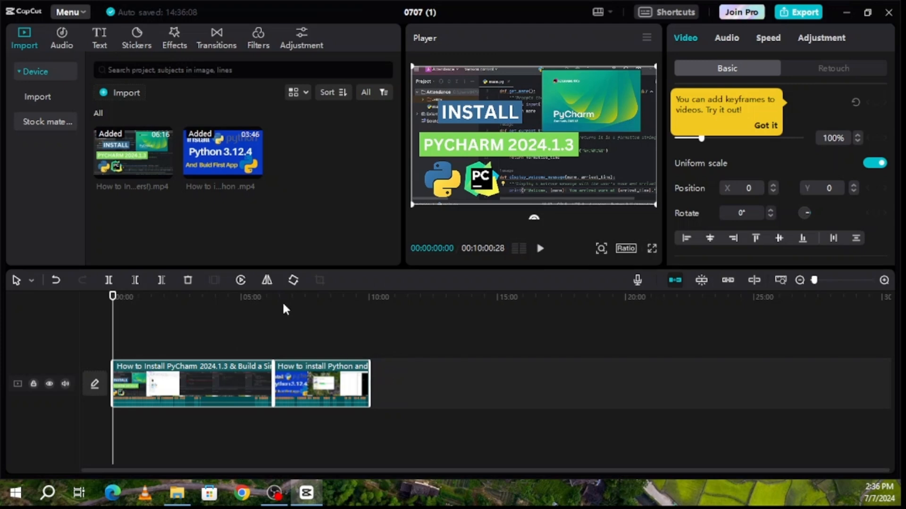
pyautogui.click(253, 169)
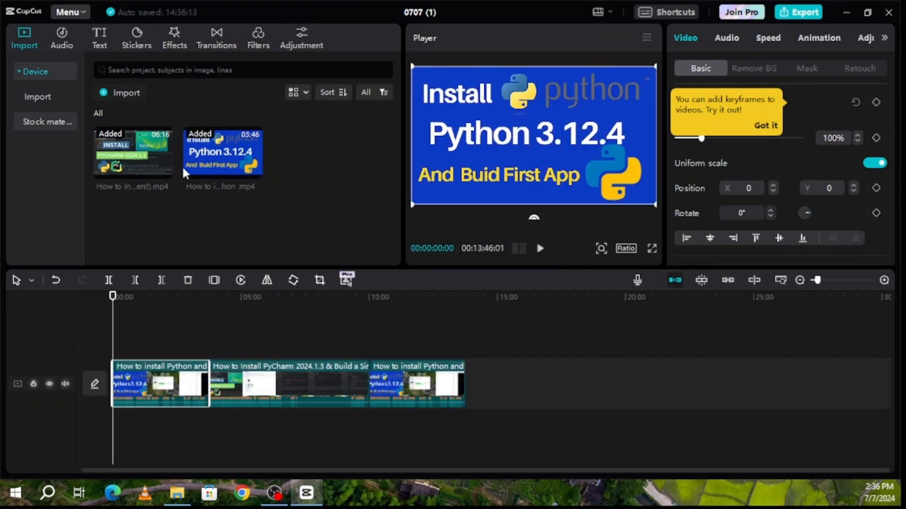
pyautogui.click(164, 171)
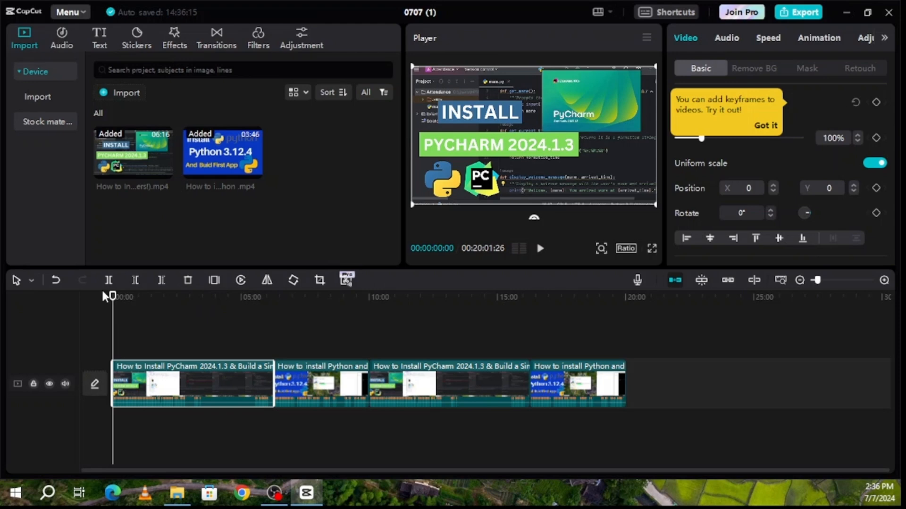
pyautogui.hotkey('ctrl', 'z')
pyautogui.hotkey('ctrl', 'z')
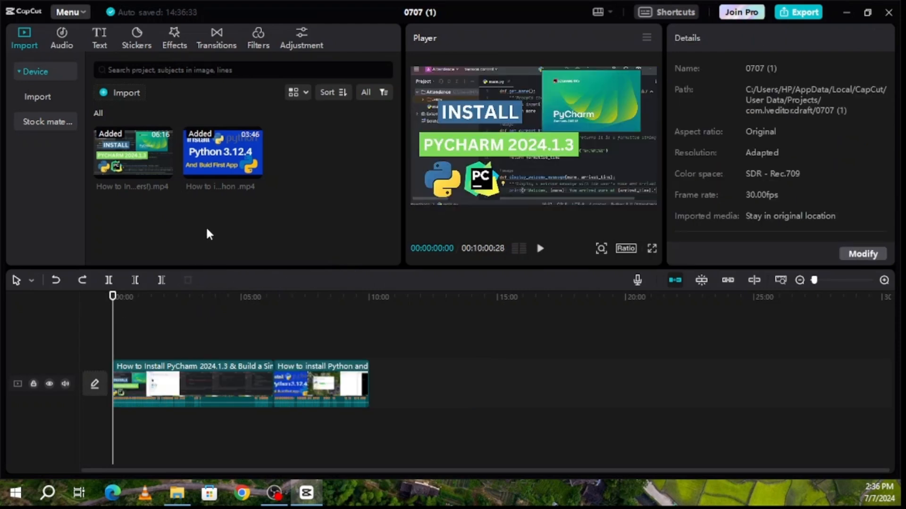
# Delete the clips from the timeline and remove both imported videos from the media library
pyautogui.click(175, 380)
pyautogui.press('Delete')
pyautogui.click(175, 381)
pyautogui.press('Delete')
pyautogui.rightClick(159, 145)
pyautogui.click(198, 157)
pyautogui.rightClick(152, 151)
pyautogui.click(193, 163)
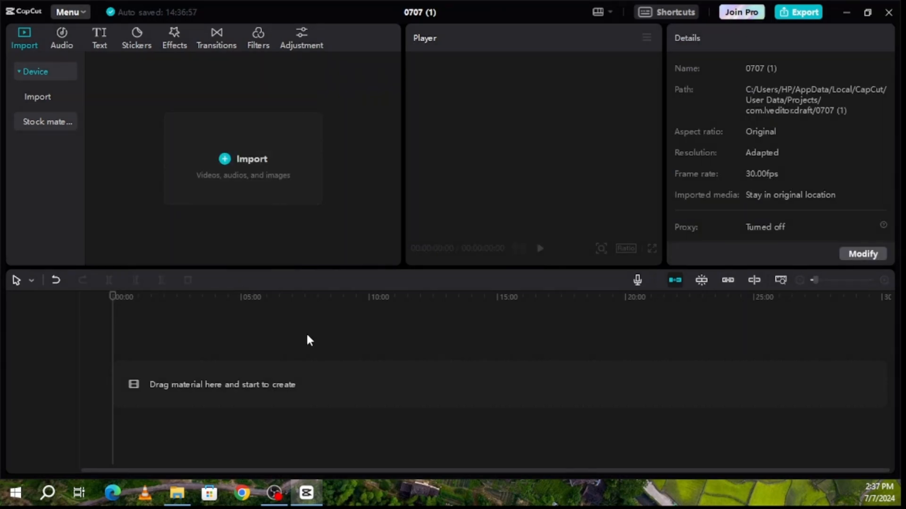
# Drag the node JS and PyCharm tutorial videos from the Videos > EDIT folder onto the timeline
pyautogui.click(180, 496)
pyautogui.click(722, 170)
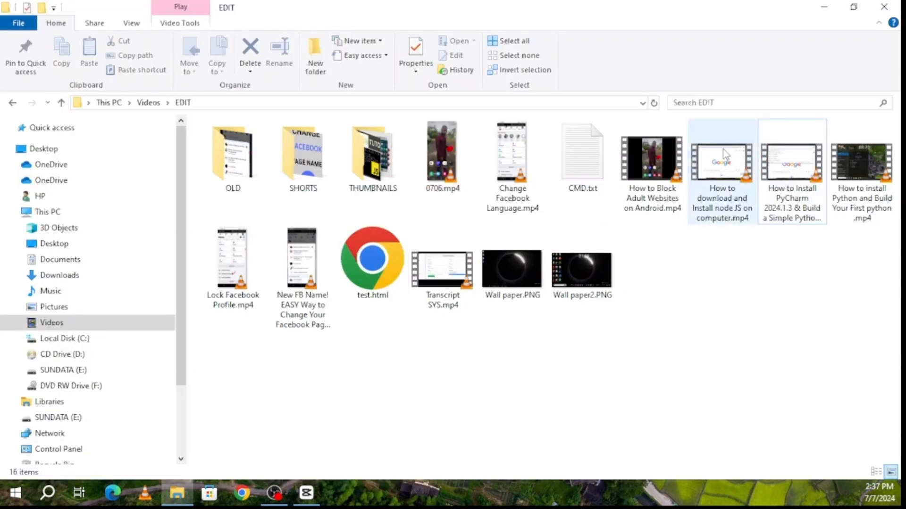
pyautogui.keyDown('ctrl'); pyautogui.click(787, 156); pyautogui.keyUp('ctrl')
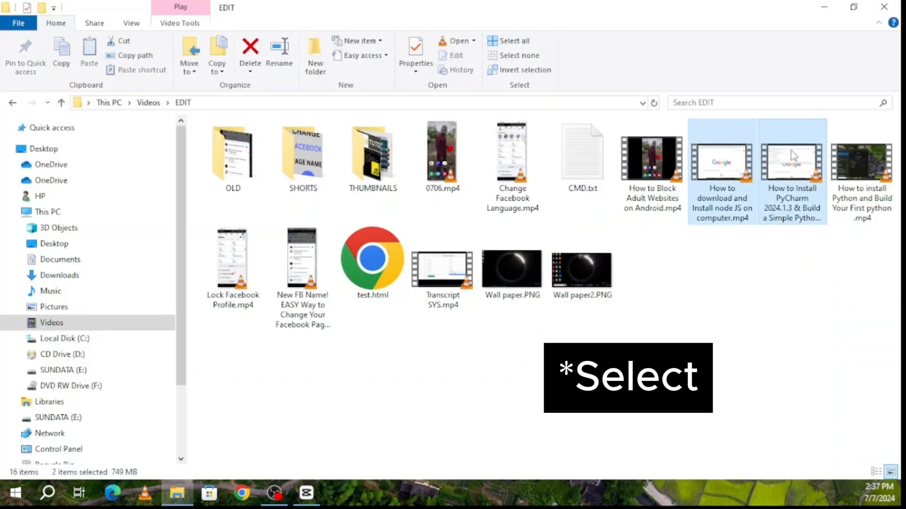
pyautogui.moveTo(789, 149); pyautogui.dragTo(298, 401)
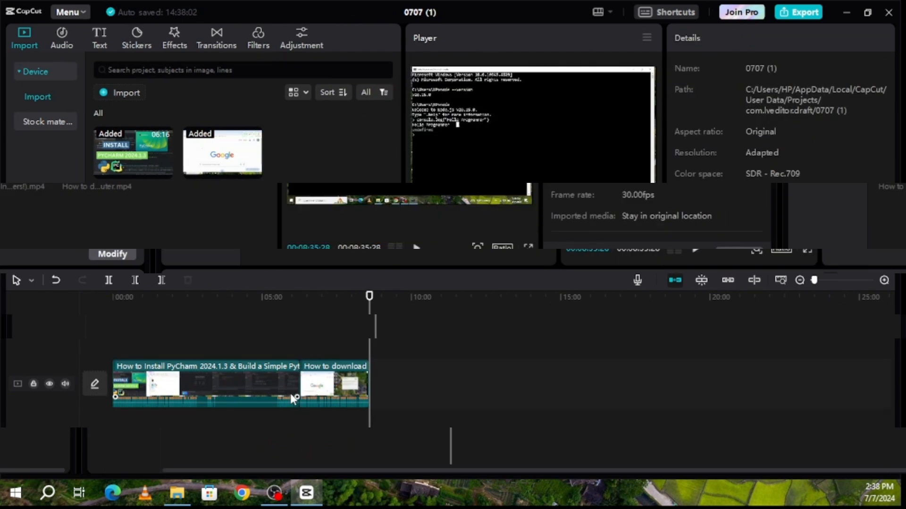
pyautogui.click(677, 13)
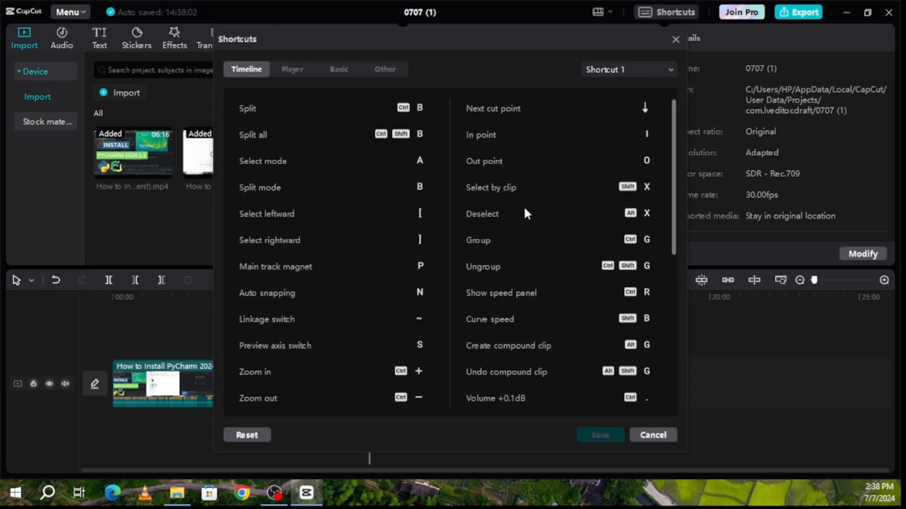
pyautogui.scroll(-5, 524, 209)
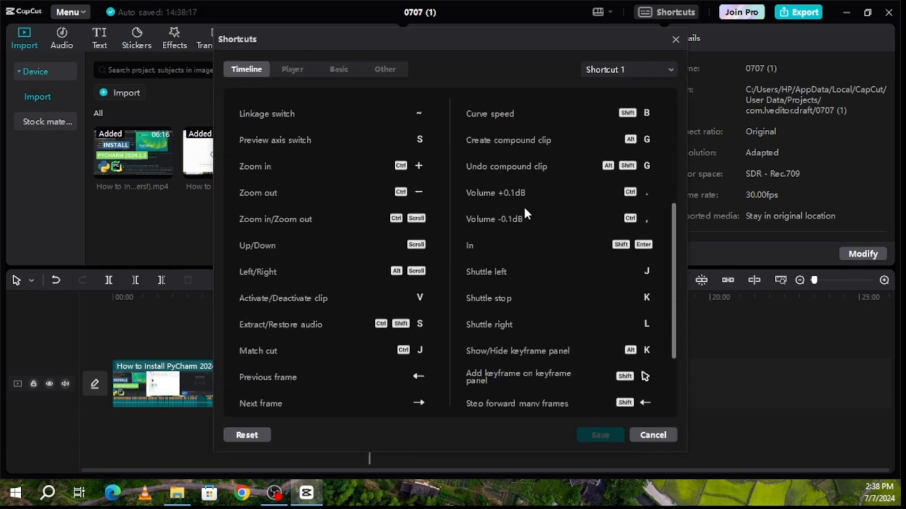
pyautogui.scroll(-3, 524, 213)
pyautogui.scroll(8, 524, 208)
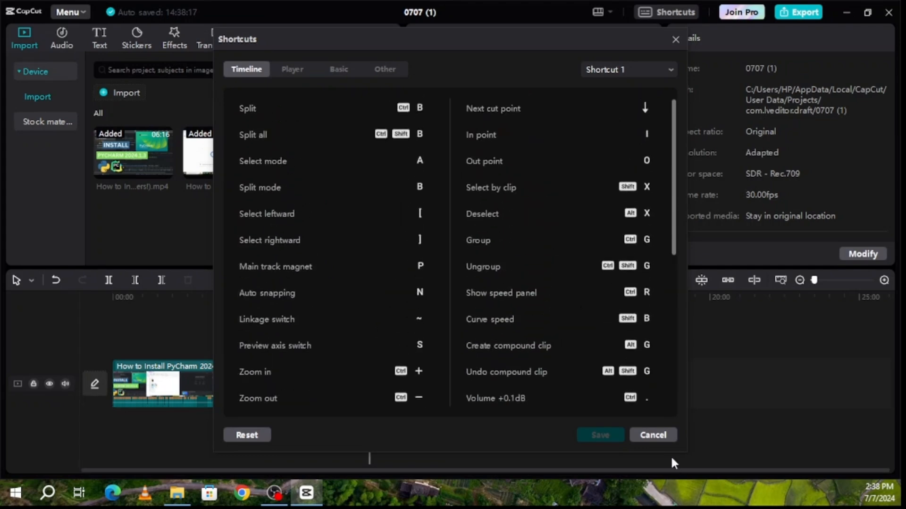
pyautogui.click(655, 434)
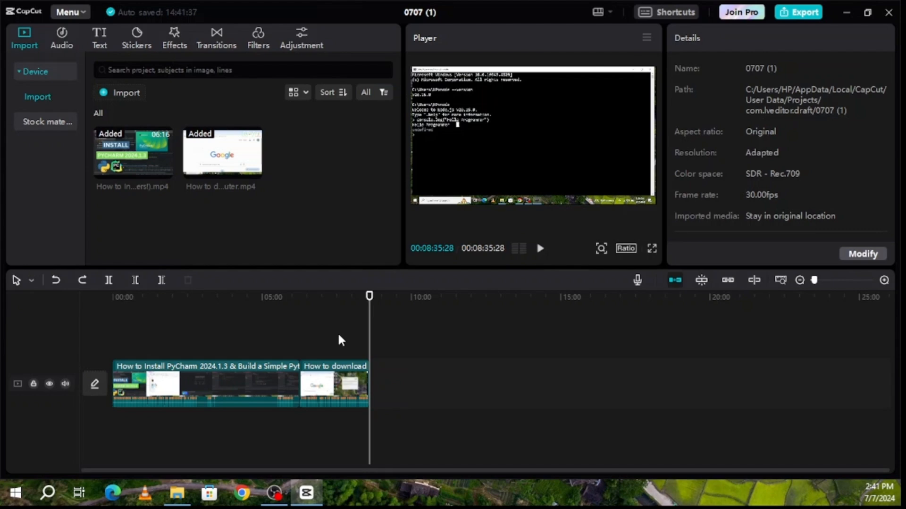
pyautogui.click(335, 381)
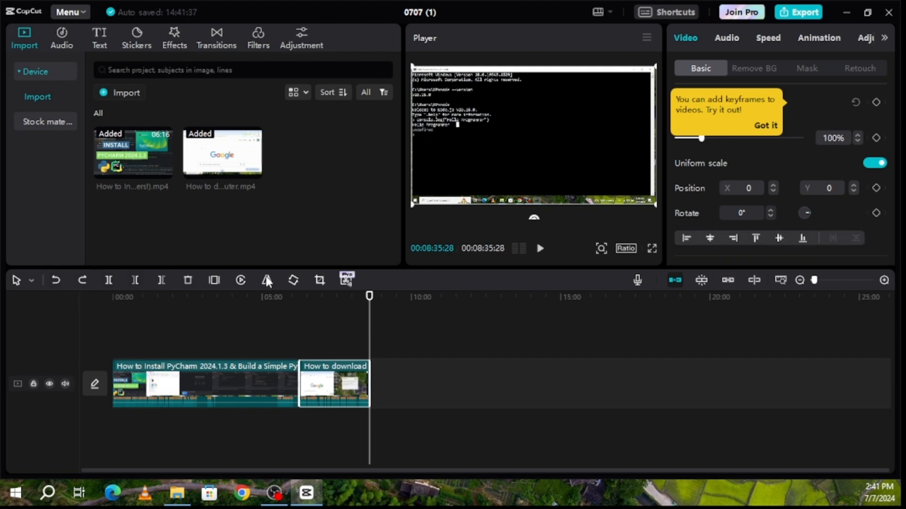
pyautogui.click(187, 282)
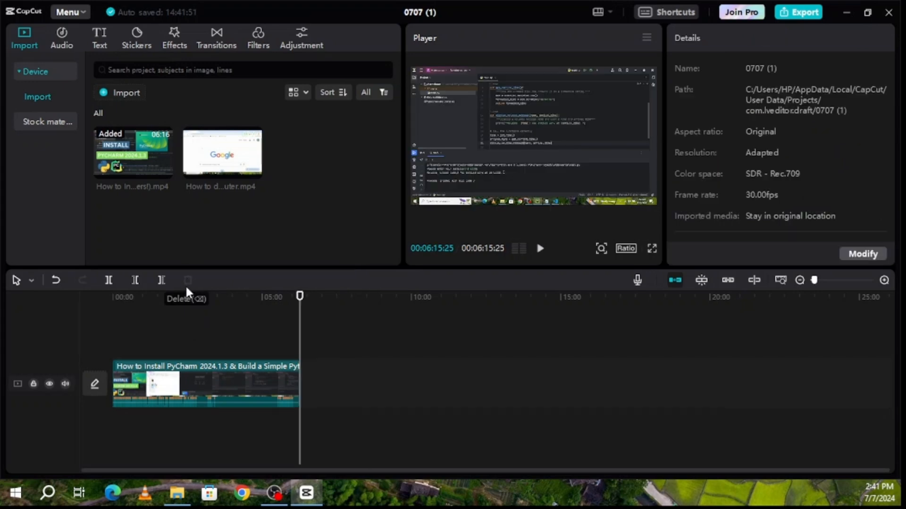
pyautogui.hotkey('ctrl', 'z')
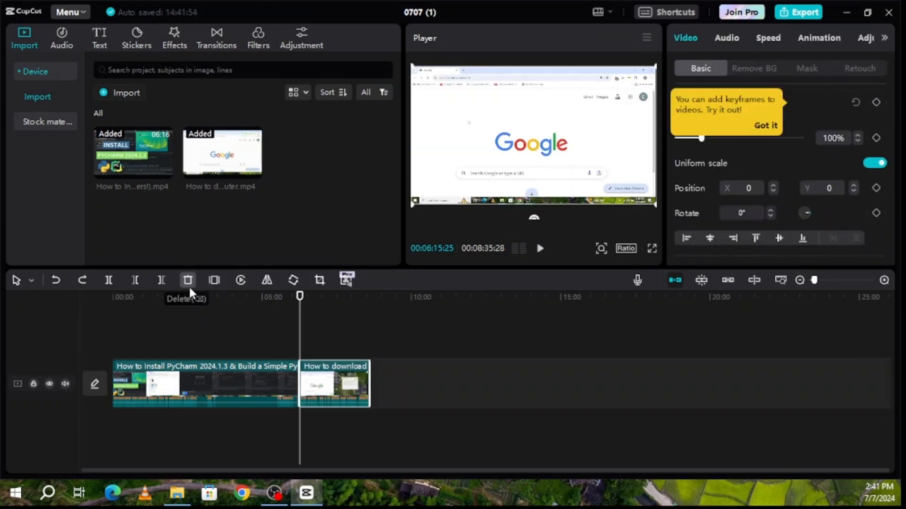
pyautogui.press('w')
# Trim the Node JS clip after 07:25, then undo, redo and undo that trim
pyautogui.moveTo(302, 323); pyautogui.dragTo(334, 324)
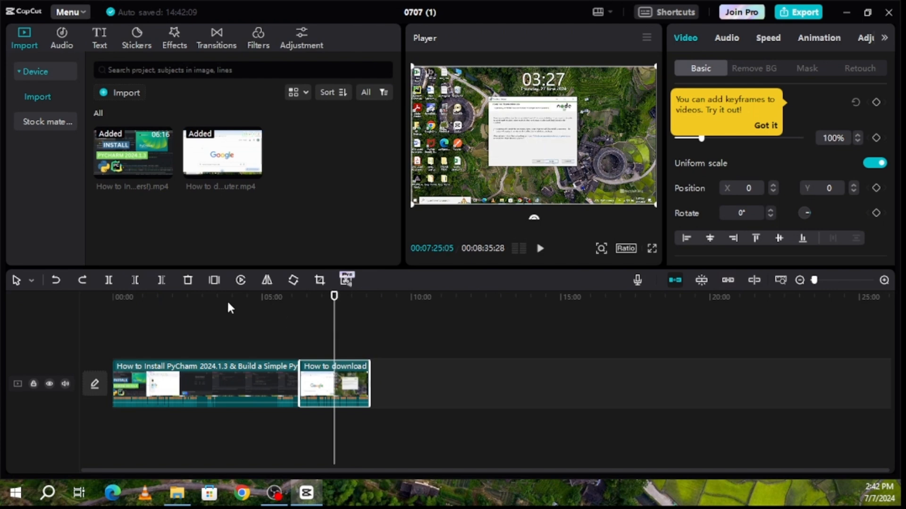
pyautogui.click(160, 282)
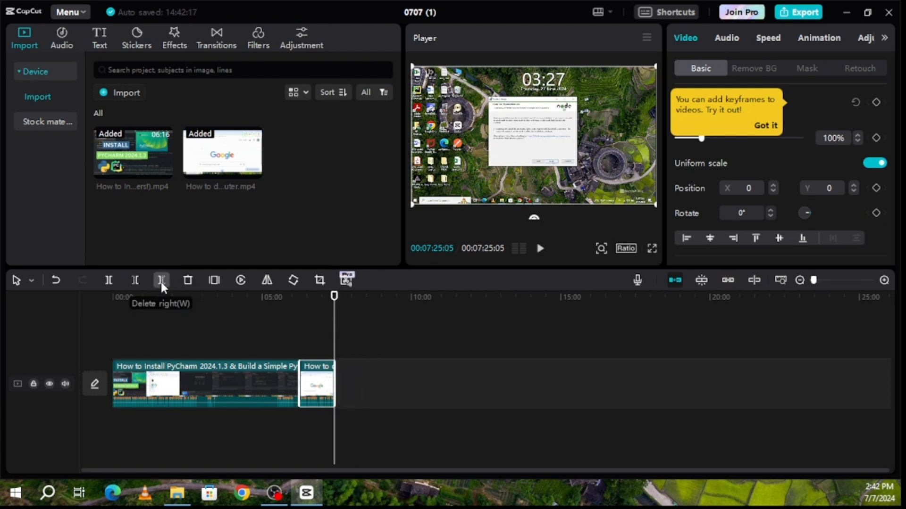
pyautogui.hotkey('ctrl', 'z')
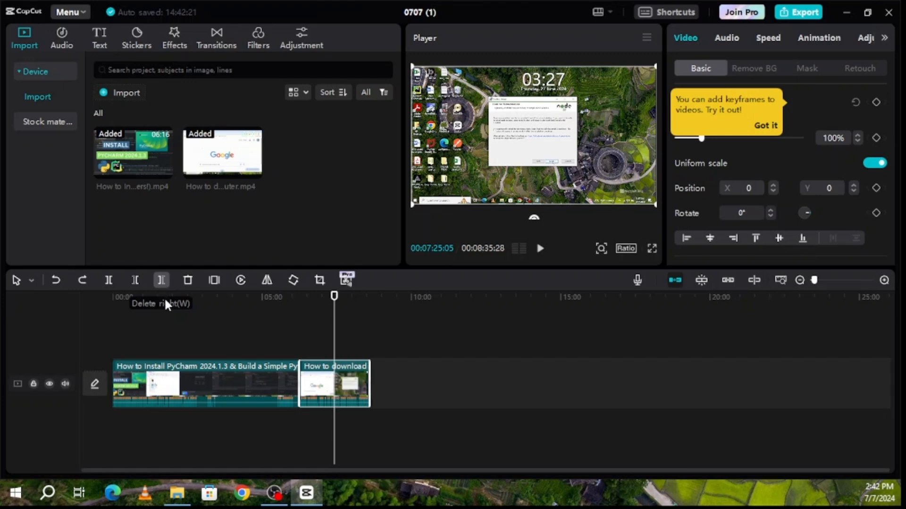
pyautogui.hotkey('ctrl', 'shift', 'z')
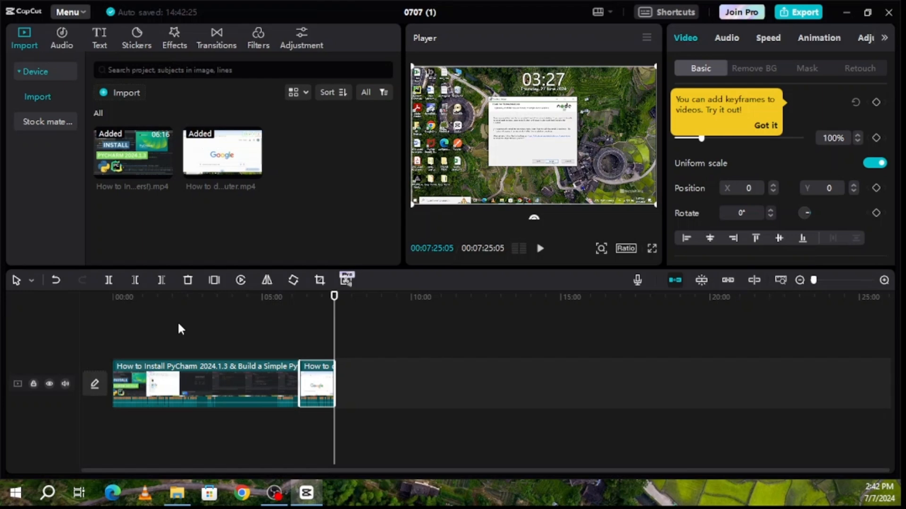
pyautogui.hotkey('ctrl', 'z')
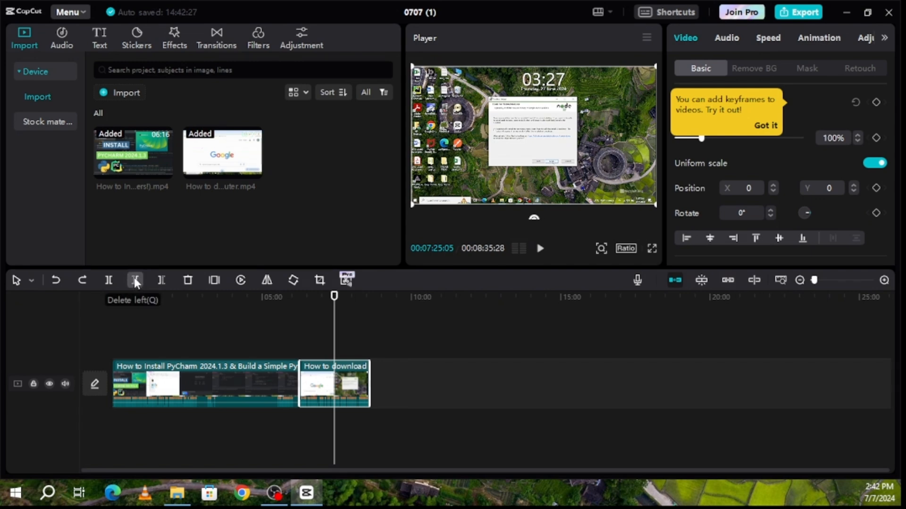
# Trim the Node JS clip's start at the playhead, toggle it with undo/redo, ending at full length
pyautogui.press('q')
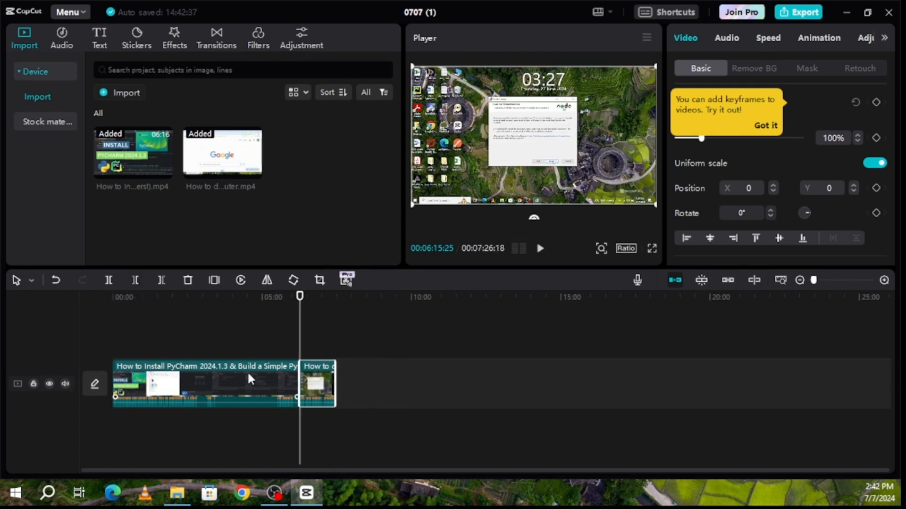
pyautogui.hotkey('ctrl', 'z')
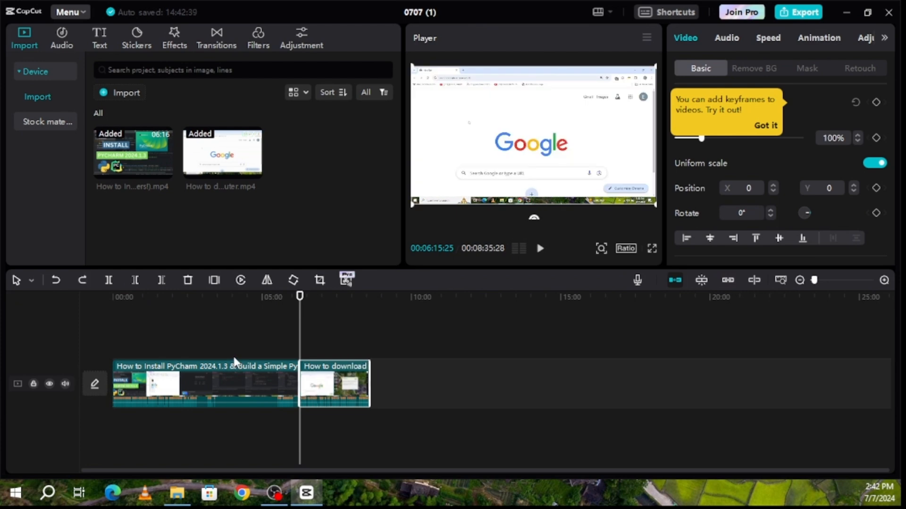
pyautogui.click(85, 279)
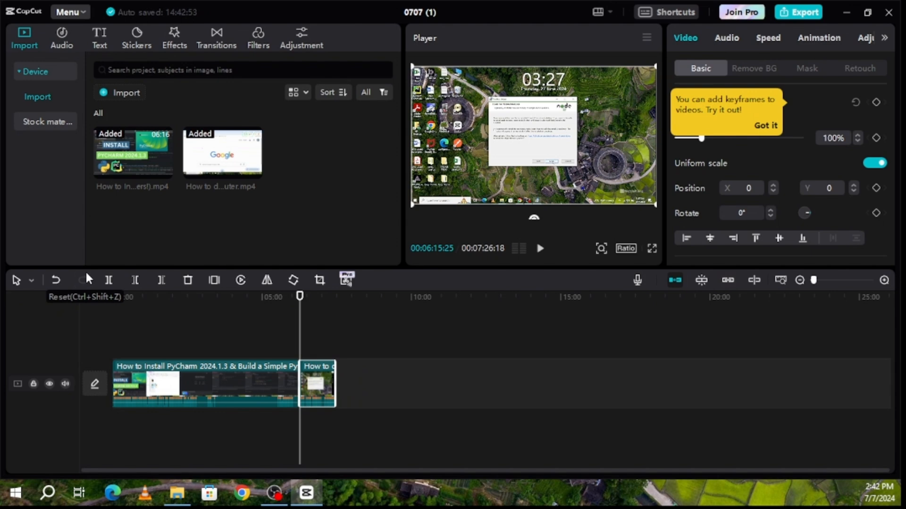
pyautogui.hotkey('ctrl', 'z')
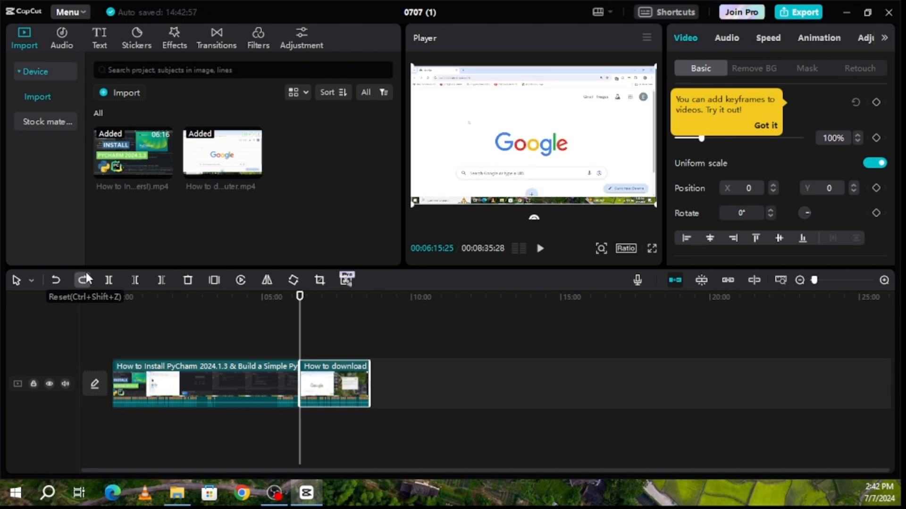
pyautogui.click(83, 280)
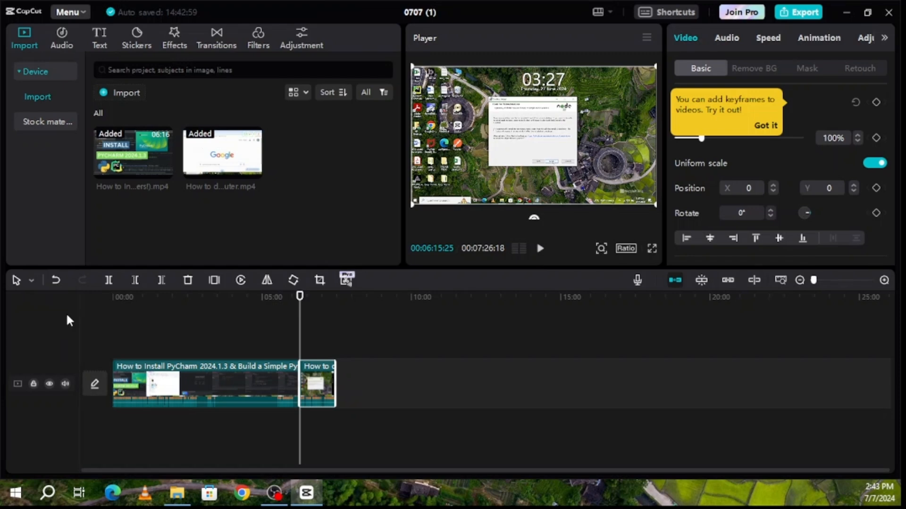
pyautogui.hotkey('ctrl', 'z')
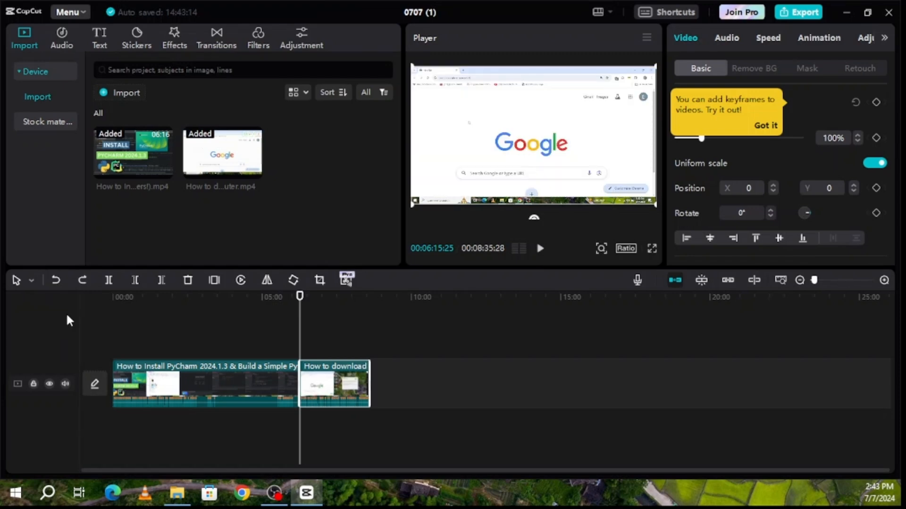
# Set the timeline editing mode to Split (B) and place the playhead at about 01:38
pyautogui.click(30, 279)
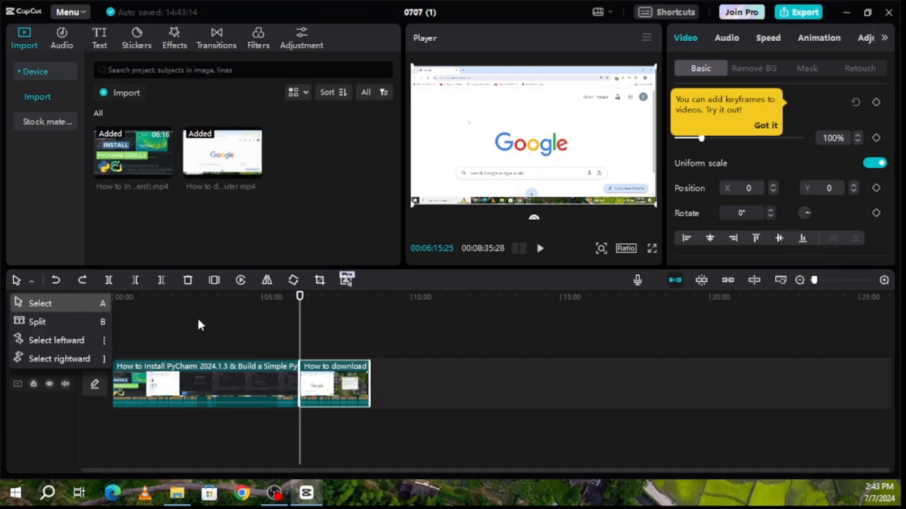
pyautogui.click(228, 318)
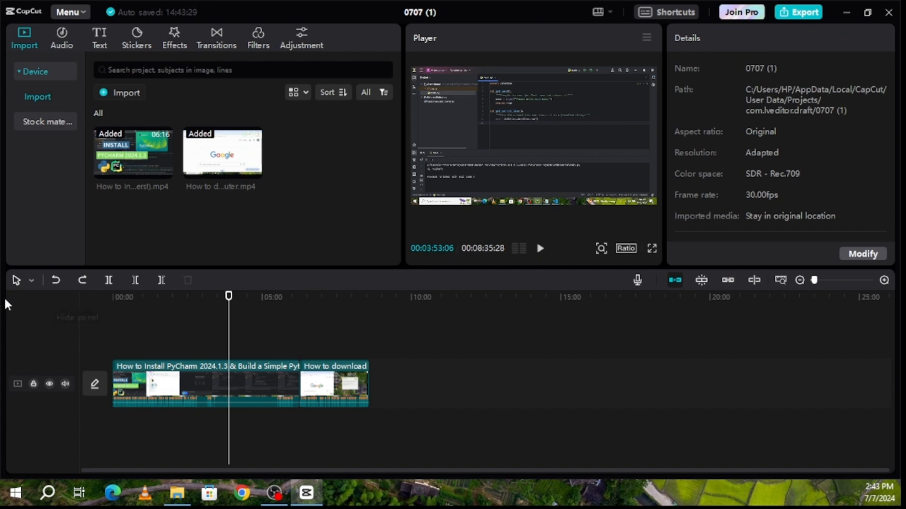
pyautogui.click(19, 279)
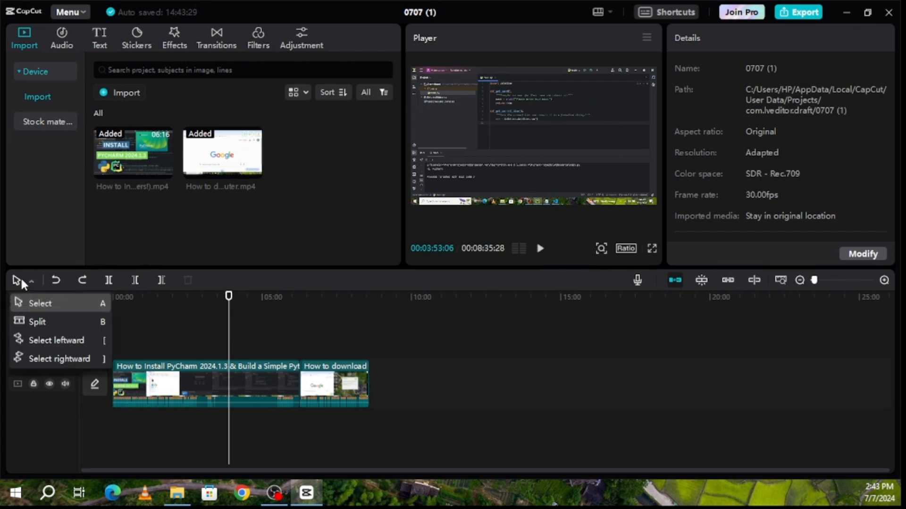
pyautogui.click(46, 322)
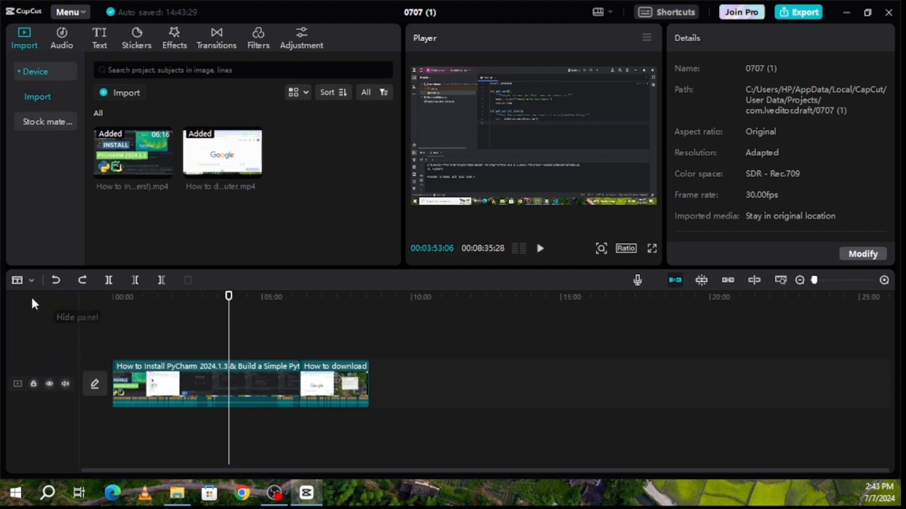
pyautogui.click(30, 282)
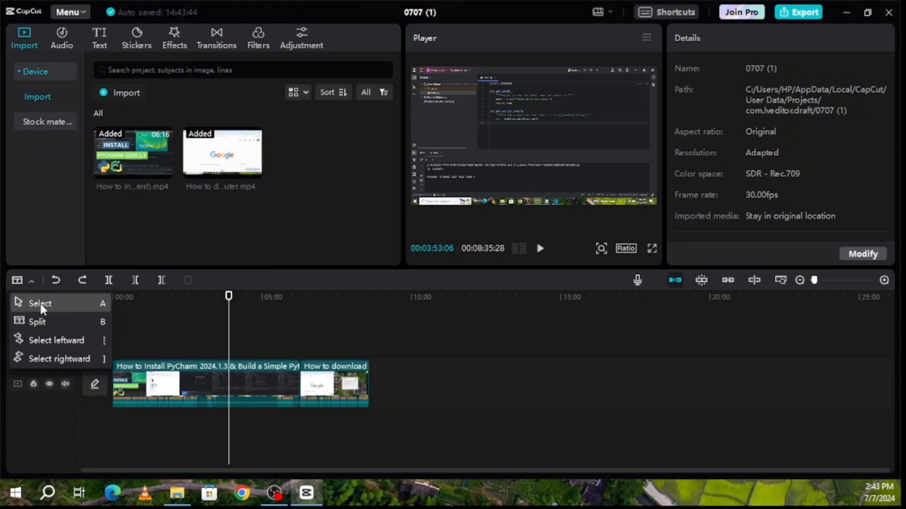
pyautogui.click(161, 315)
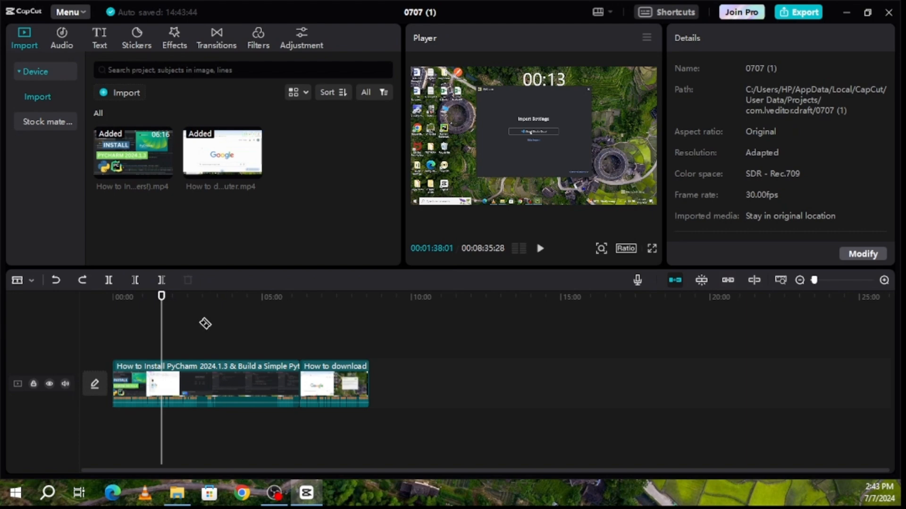
# Toggle between Select (A) and Split (B) modes, ending in Select mode
pyautogui.press('a')
pyautogui.press('b')
pyautogui.press('a')
# During playback, mute and unmute the video track, then hide and show it again
pyautogui.press('space')
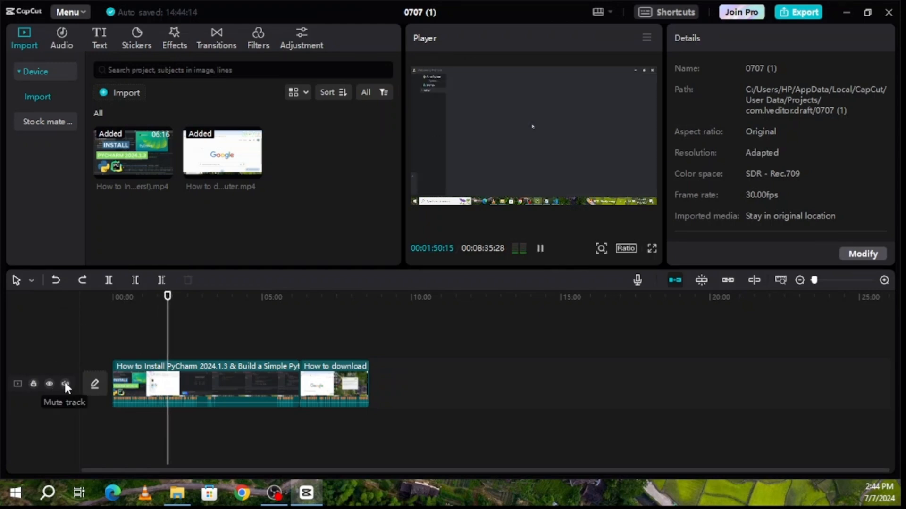
pyautogui.click(65, 384)
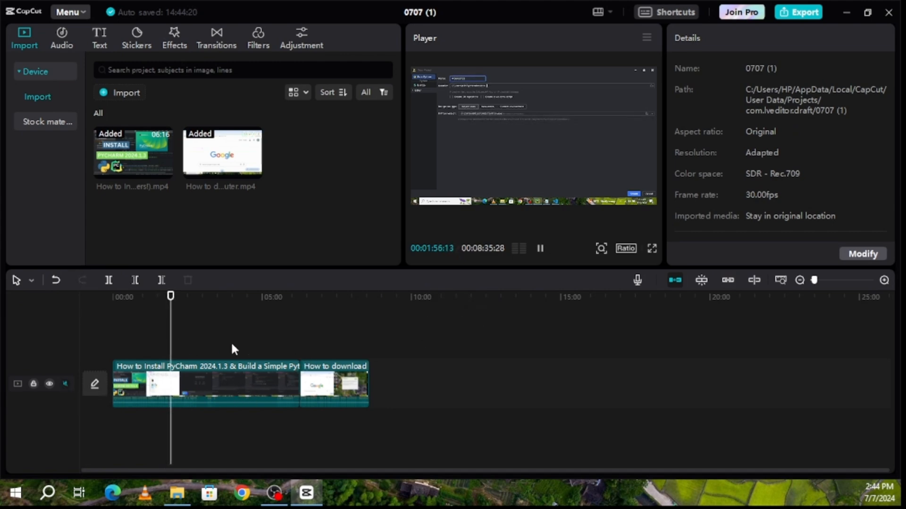
pyautogui.click(64, 383)
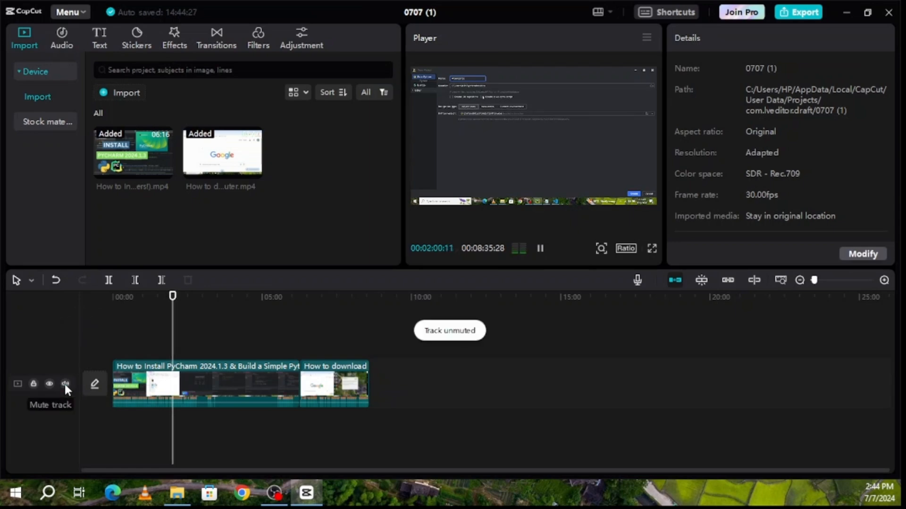
pyautogui.press('space')
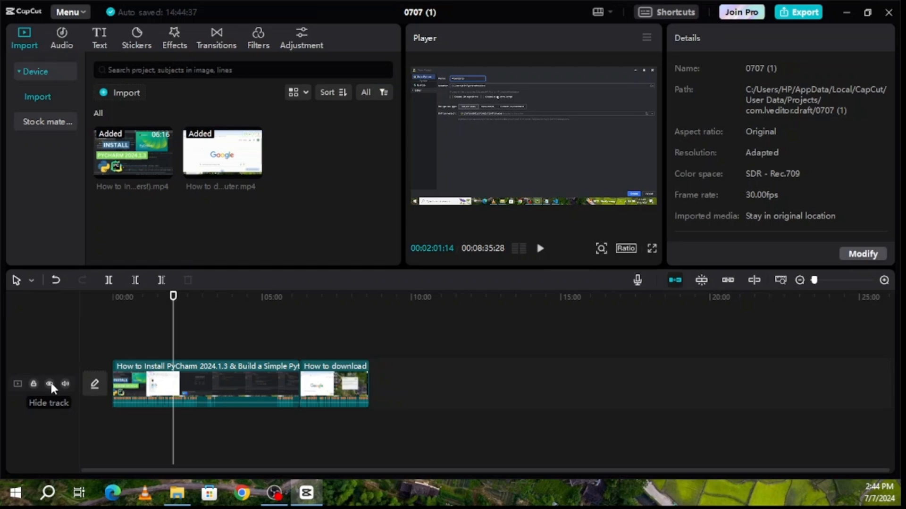
pyautogui.click(49, 383)
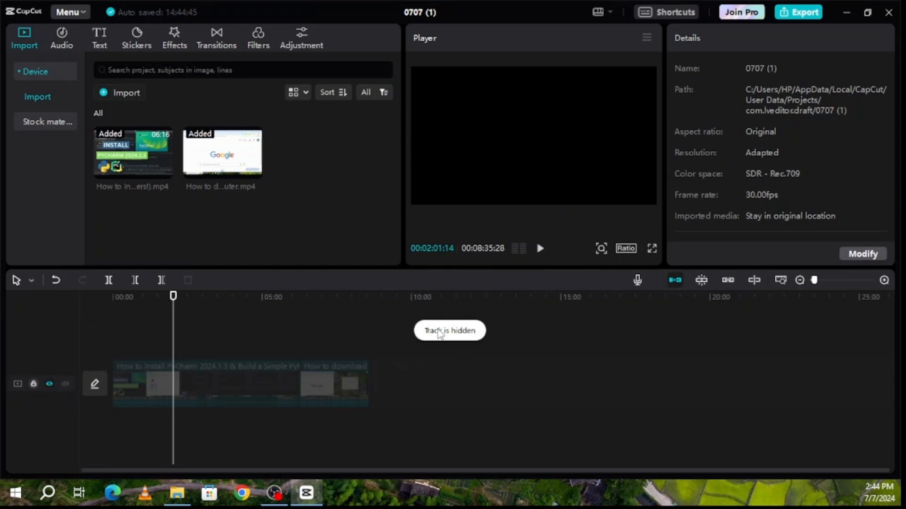
pyautogui.click(50, 384)
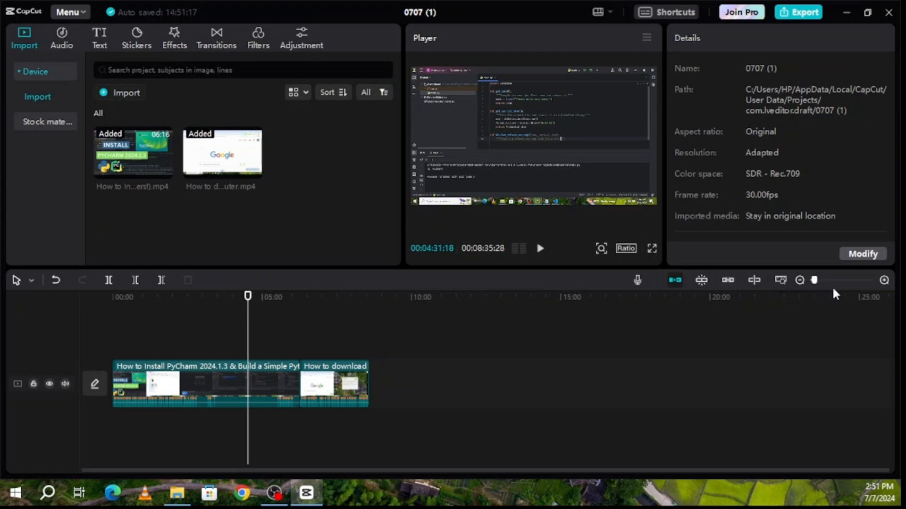
# Zoom the timeline in and out, then fit the whole 08:35:28 project to the timeline width
pyautogui.click(884, 280)
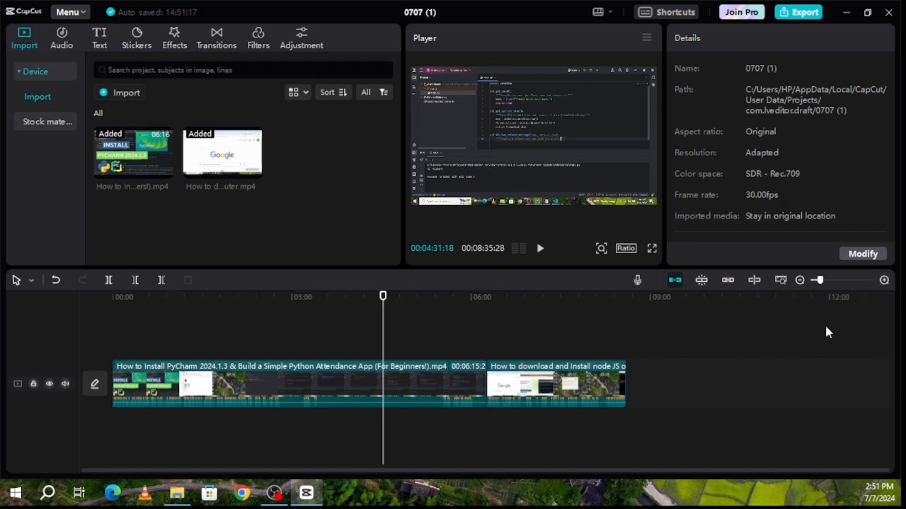
pyautogui.keyDown('ctrl'); pyautogui.scroll(4, 826, 328); pyautogui.keyUp('ctrl')
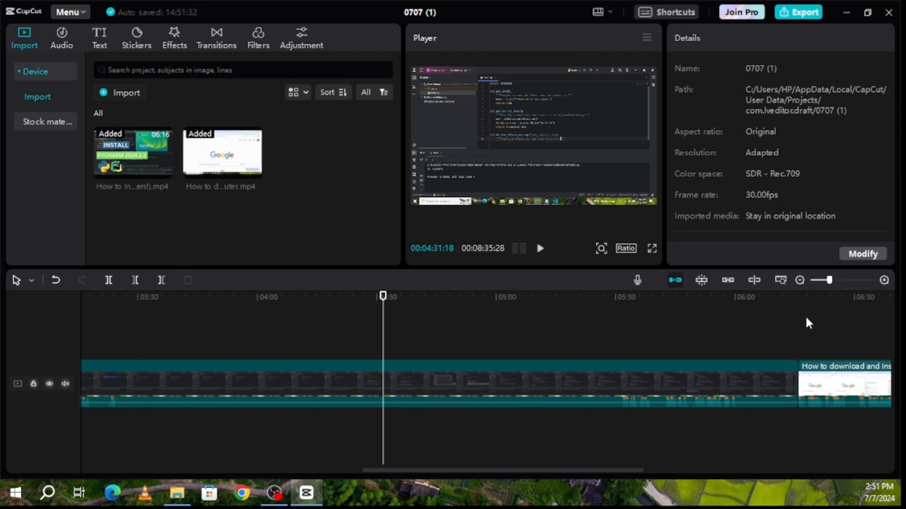
pyautogui.click(800, 280)
pyautogui.click(798, 281)
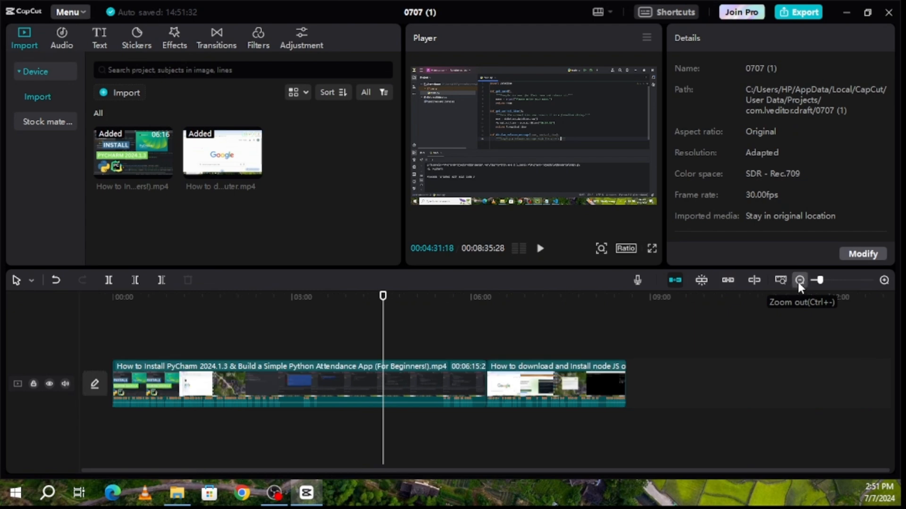
pyautogui.click(800, 281)
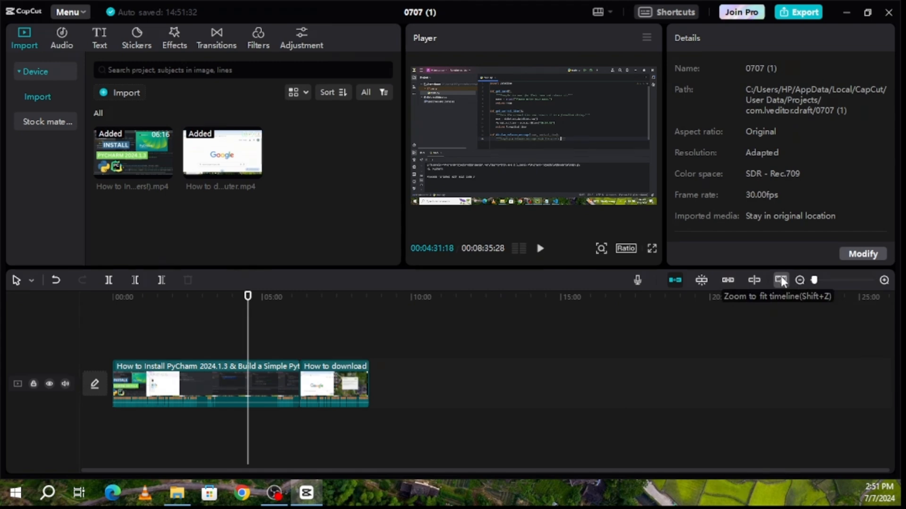
pyautogui.click(781, 279)
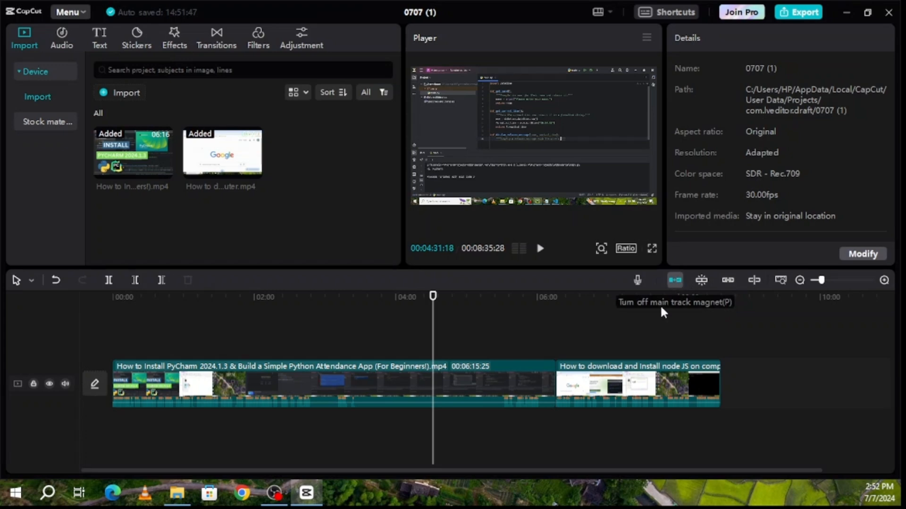
pyautogui.click(661, 379)
pyautogui.moveTo(674, 377); pyautogui.dragTo(802, 384)
pyautogui.moveTo(674, 387); pyautogui.dragTo(711, 385)
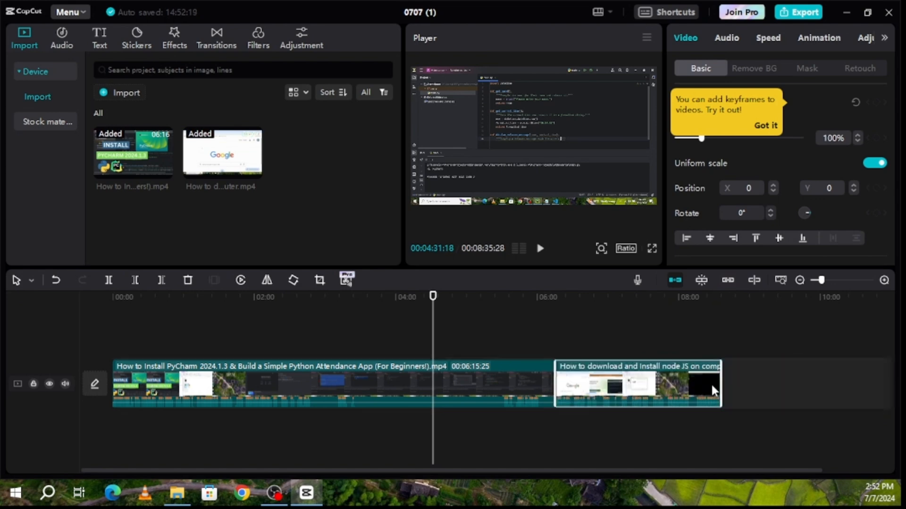
pyautogui.click(675, 281)
pyautogui.moveTo(655, 383); pyautogui.dragTo(792, 385)
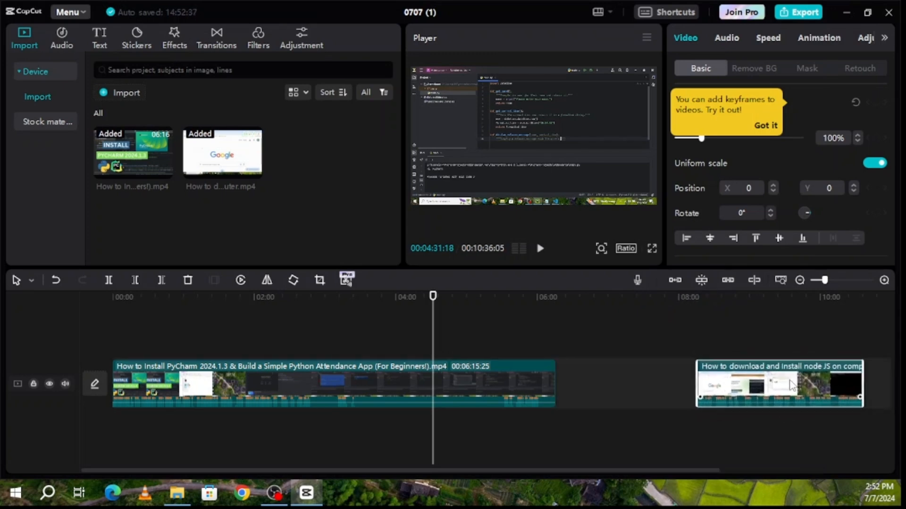
pyautogui.moveTo(774, 388); pyautogui.dragTo(785, 373)
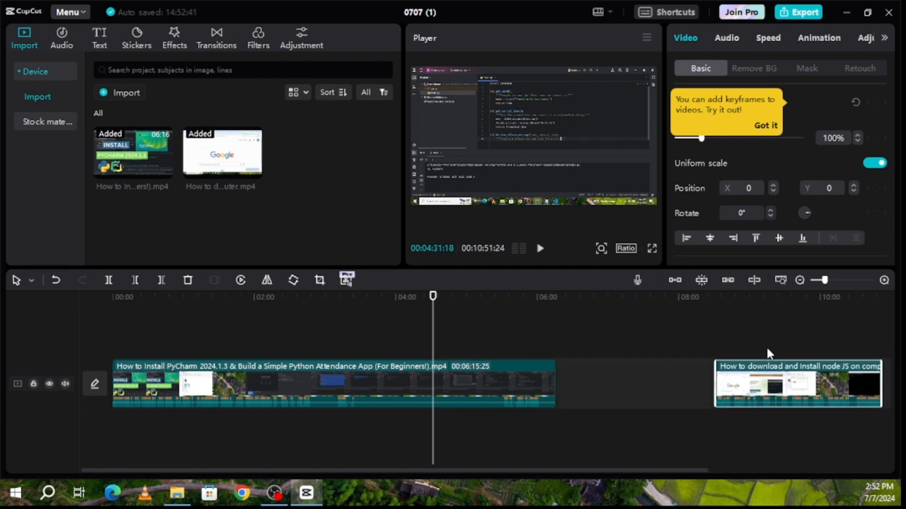
pyautogui.click(674, 280)
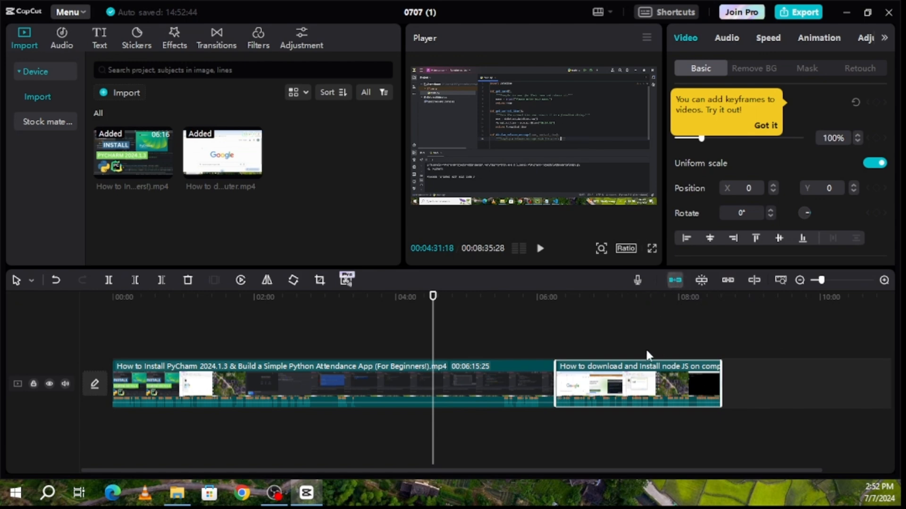
# Preview the video full screen twice, exiting each time
pyautogui.click(652, 250)
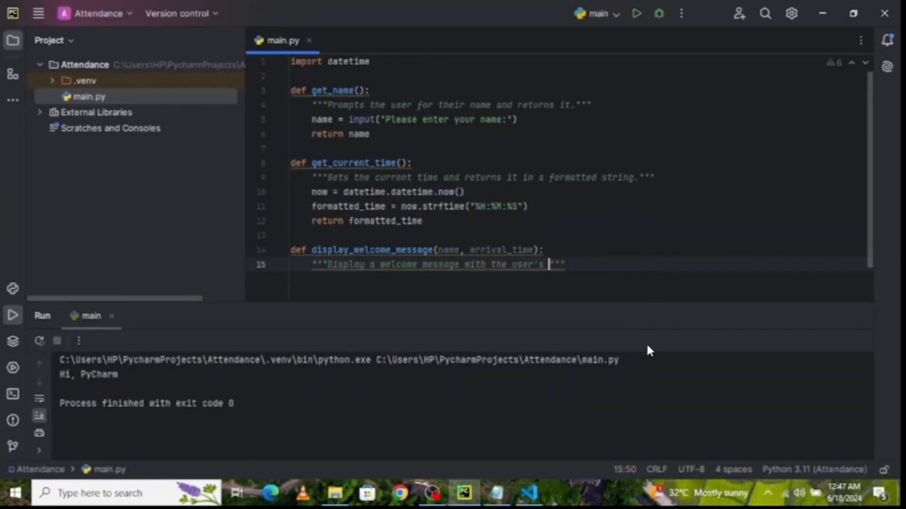
pyautogui.click(626, 452)
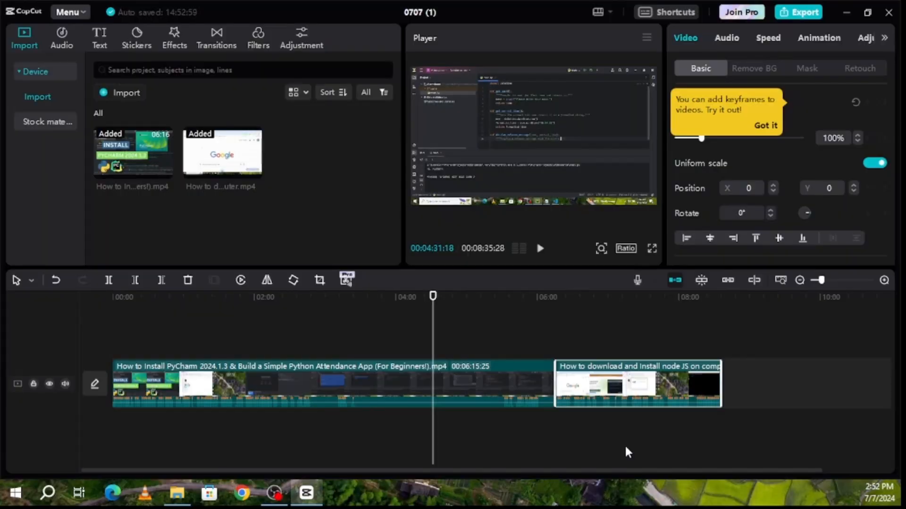
pyautogui.click(652, 250)
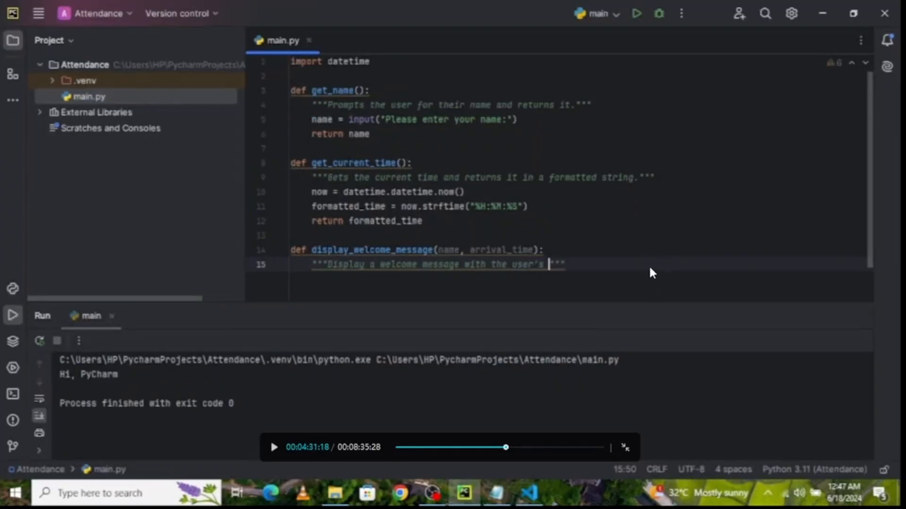
pyautogui.press('Escape')
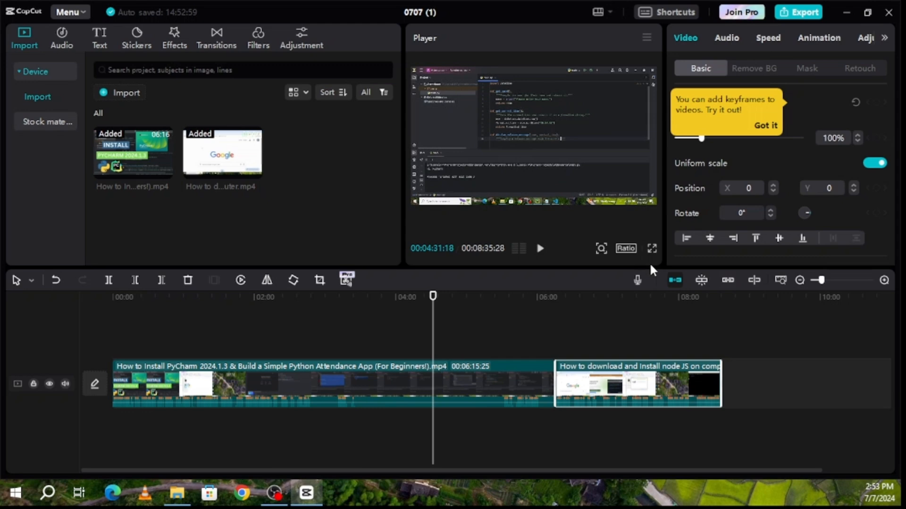
# Switch the aspect ratio to 9:16, preview it full screen, then set it back to Original
pyautogui.click(627, 249)
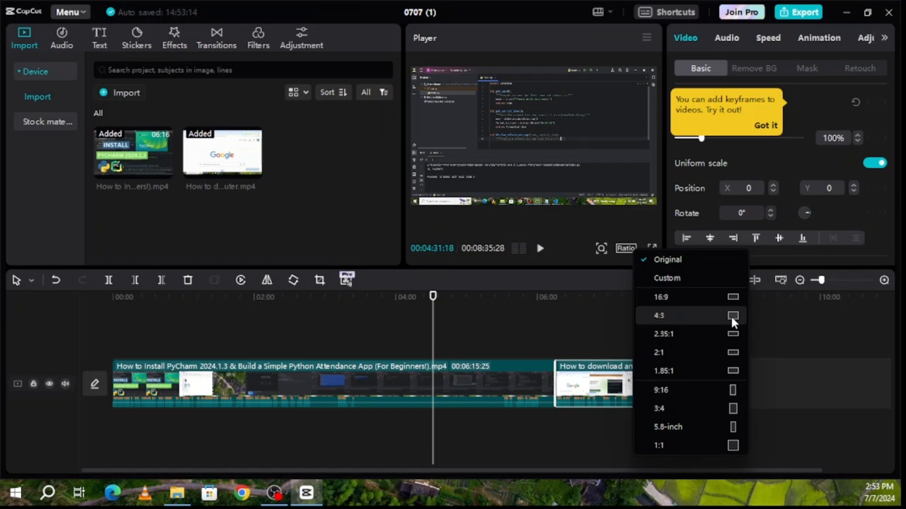
pyautogui.click(731, 389)
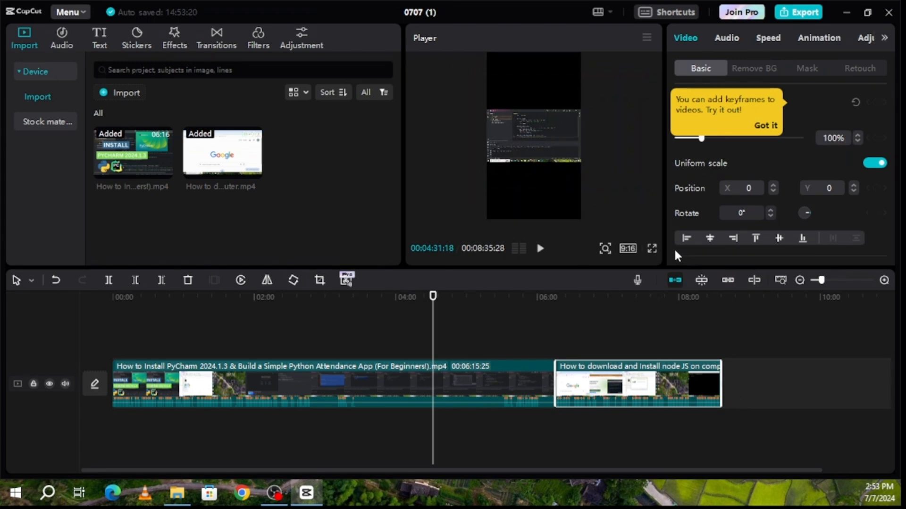
pyautogui.click(652, 249)
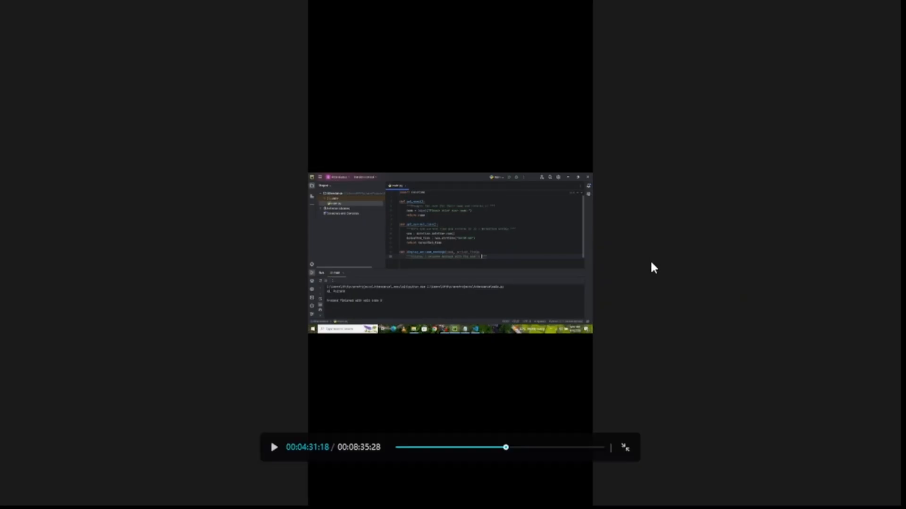
pyautogui.click(625, 448)
pyautogui.click(626, 249)
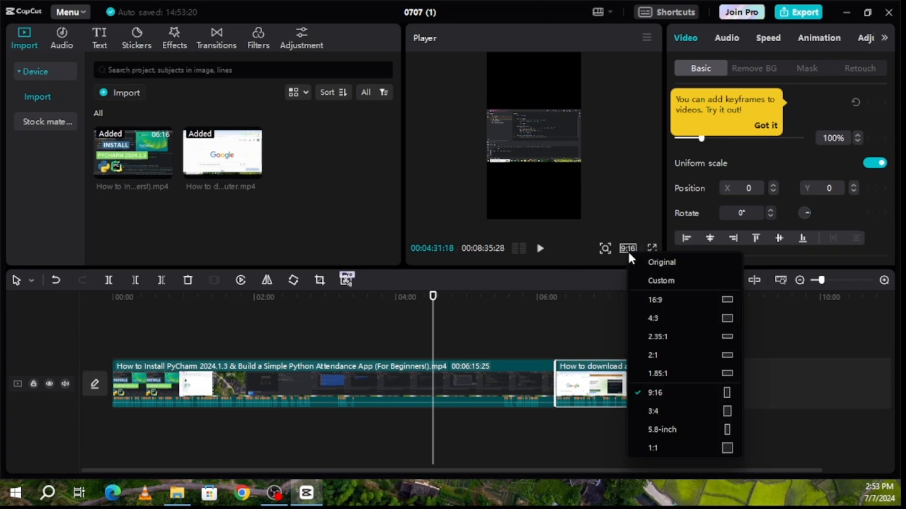
pyautogui.click(654, 265)
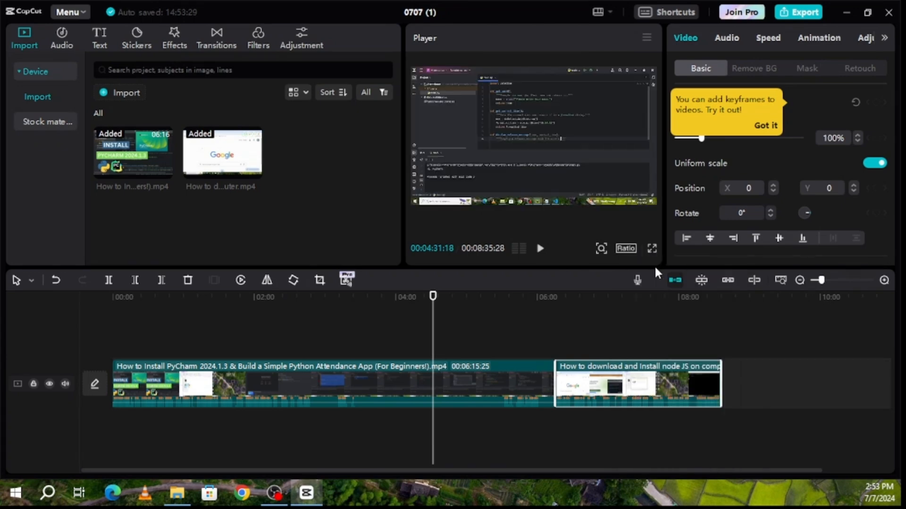
# Zoom the player preview in and out, ending at the full-frame view
pyautogui.click(601, 250)
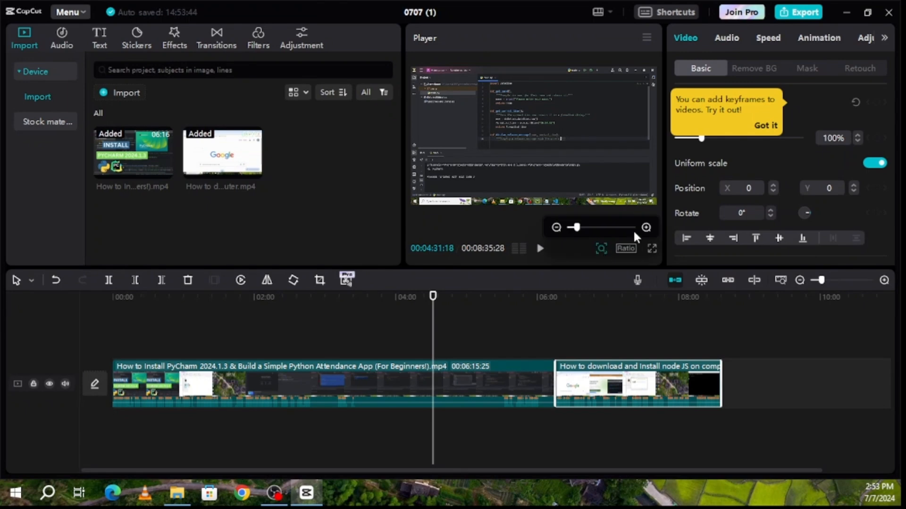
pyautogui.click(645, 228)
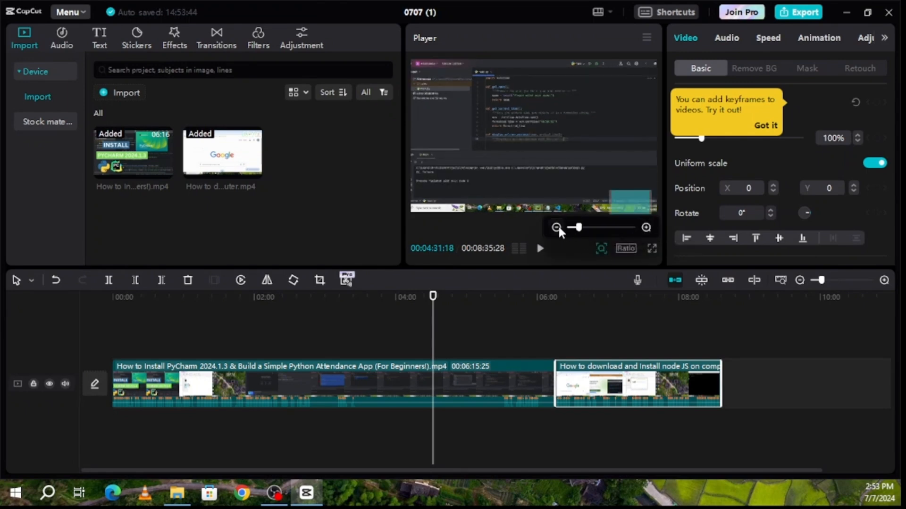
pyautogui.click(556, 228)
pyautogui.click(645, 228)
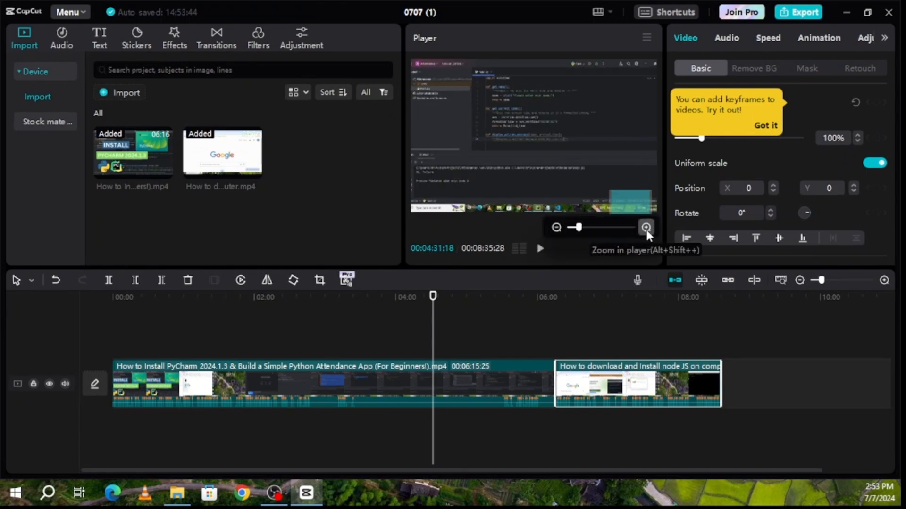
pyautogui.click(646, 228)
pyautogui.click(554, 227)
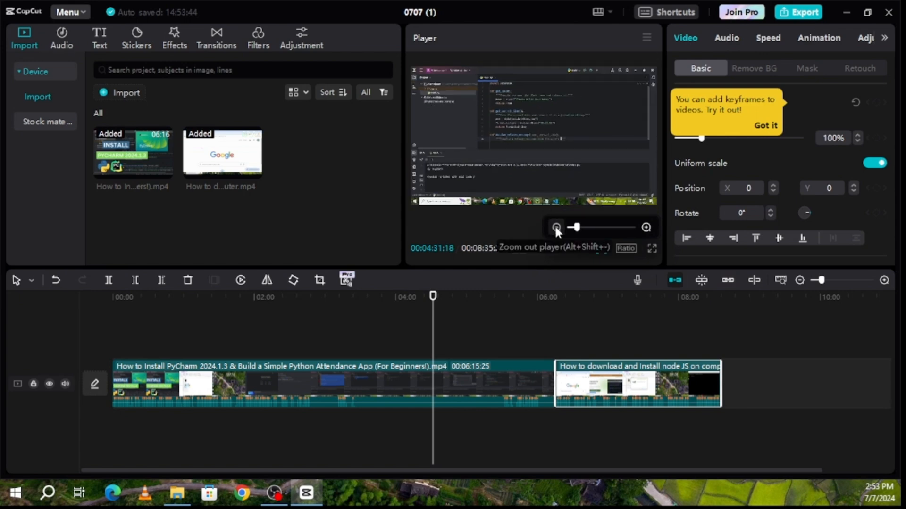
pyautogui.click(556, 228)
pyautogui.click(643, 228)
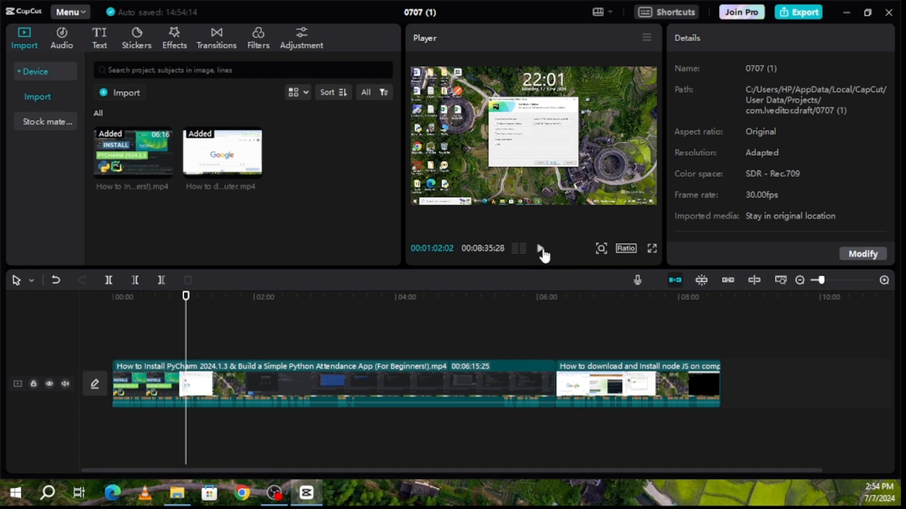
# Play the PyCharm clip from about 1:02, pausing once, and stop at 1:14
pyautogui.click(540, 250)
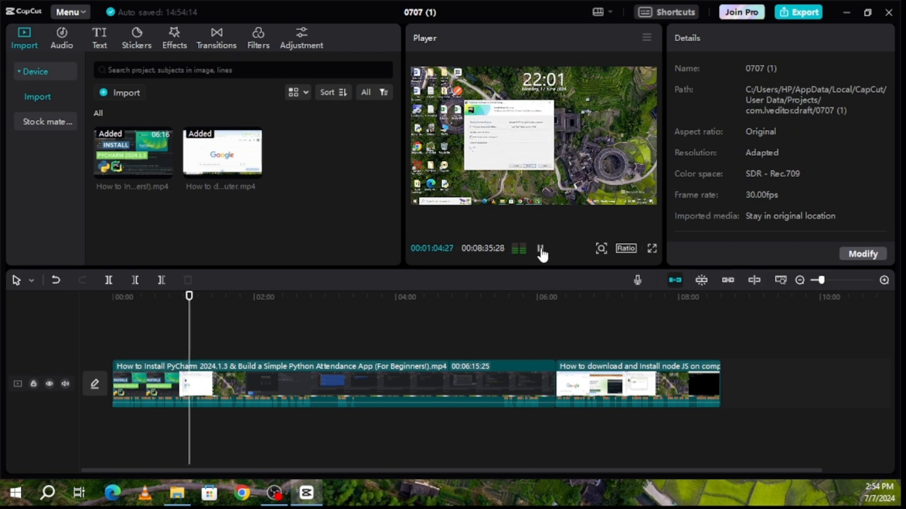
pyautogui.click(541, 249)
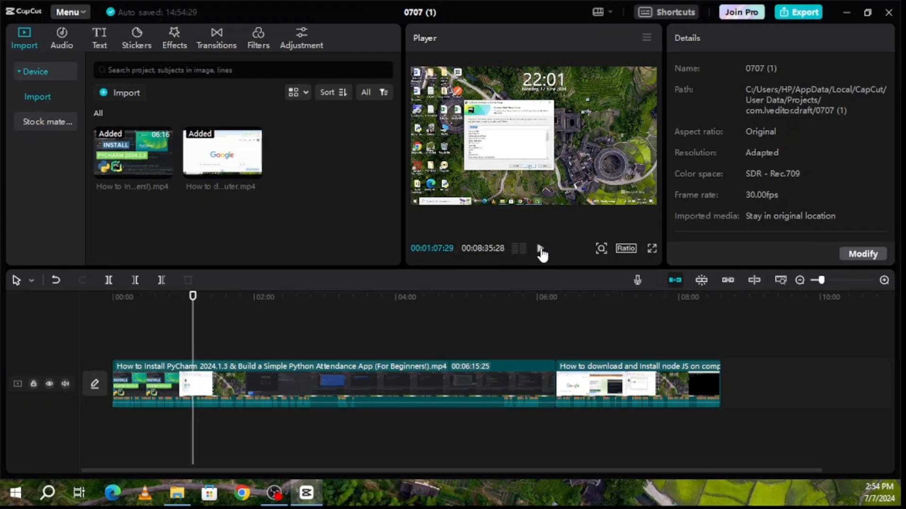
pyautogui.click(541, 250)
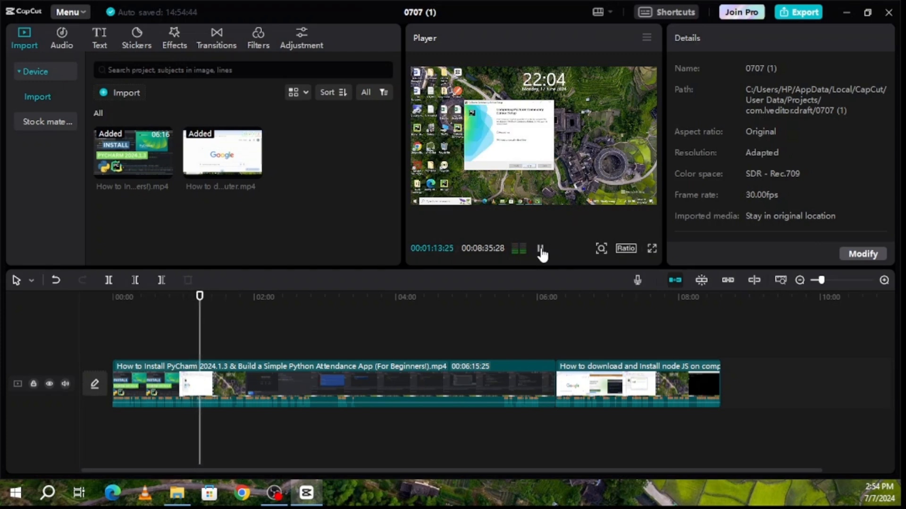
pyautogui.click(541, 250)
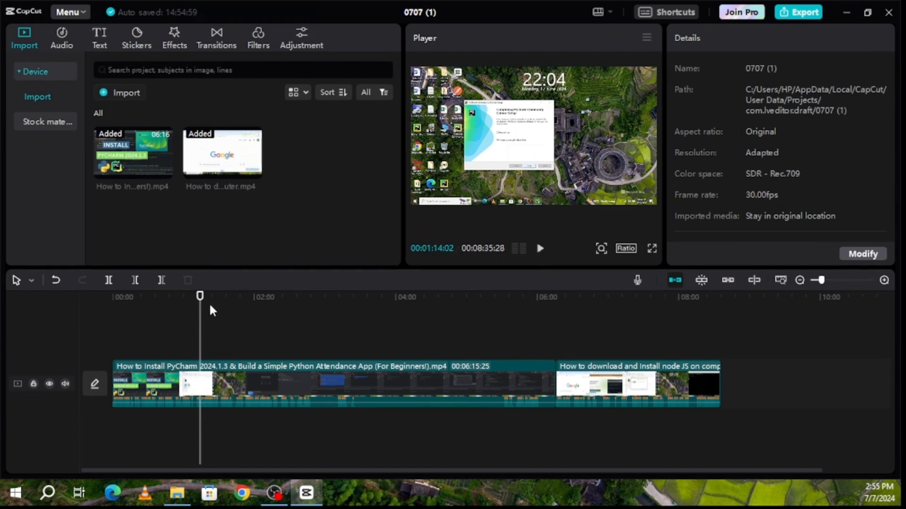
# Scrub to about 2:54, split the PyCharm clip with the blade, then undo the split
pyautogui.moveTo(200, 331); pyautogui.dragTo(328, 358)
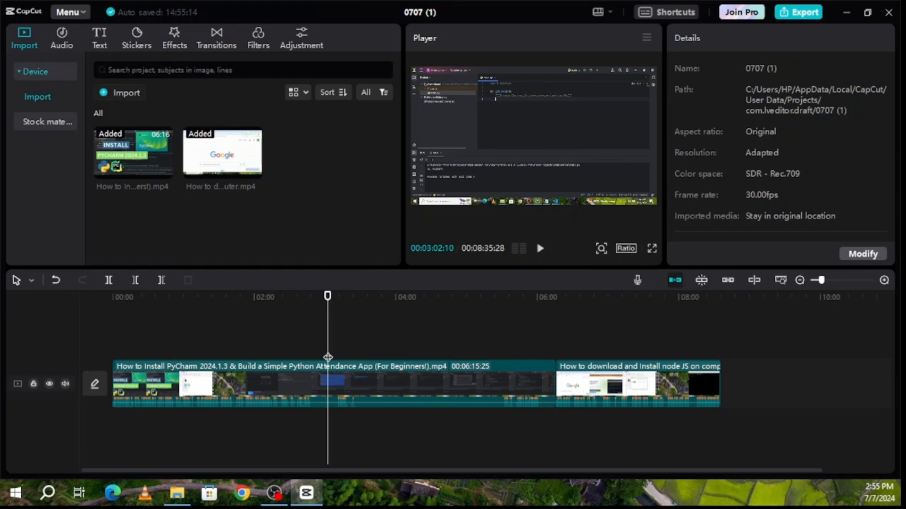
pyautogui.scroll(3, 328, 357)
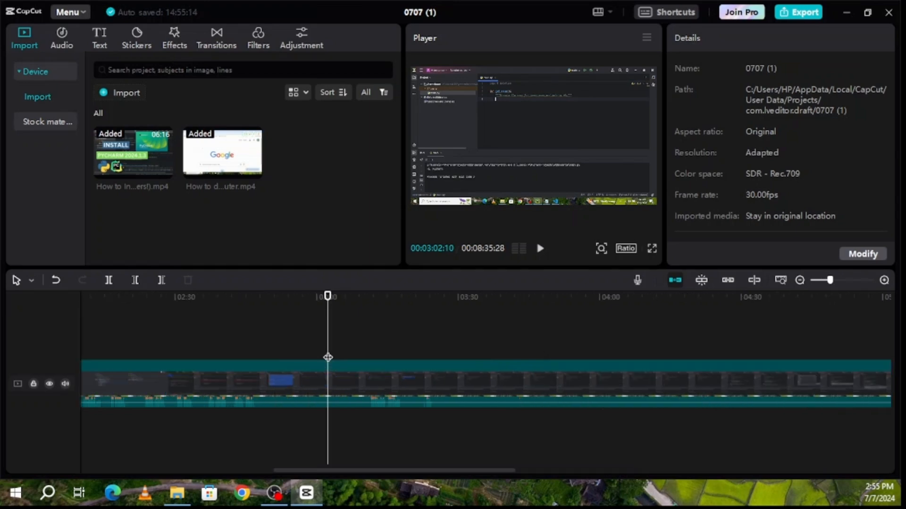
pyautogui.scroll(2, 328, 357)
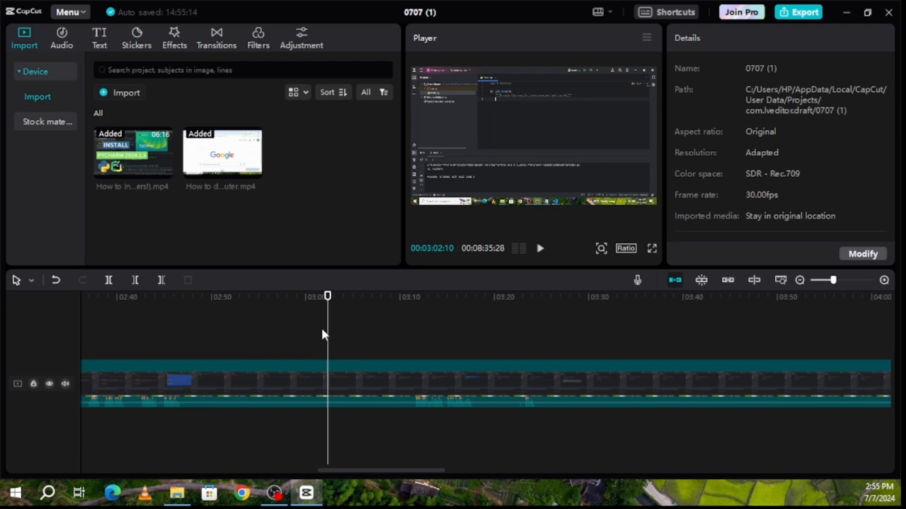
pyautogui.moveTo(325, 330)
pyautogui.mouseDown()
pyautogui.moveTo(551, 333)
pyautogui.moveTo(318, 335)
pyautogui.mouseUp()
pyautogui.moveTo(236, 352); pyautogui.dragTo(253, 358)
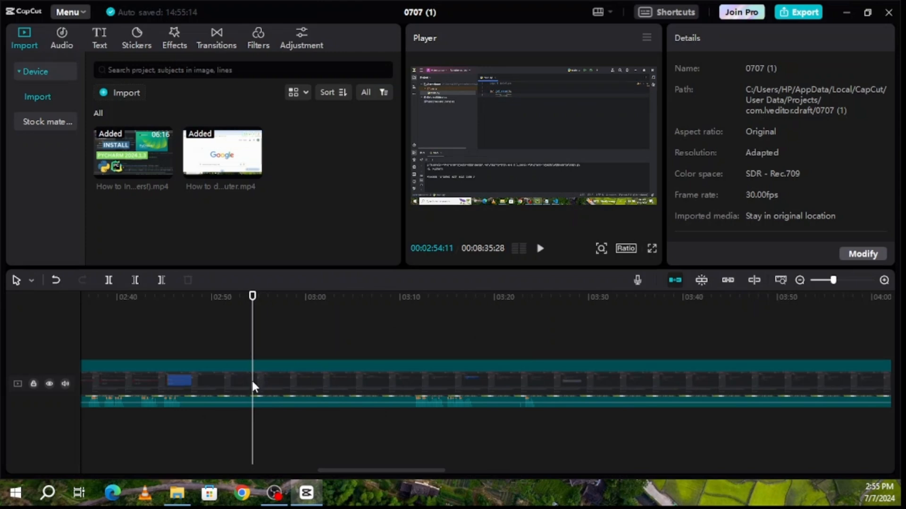
pyautogui.press('b')
pyautogui.click(252, 383)
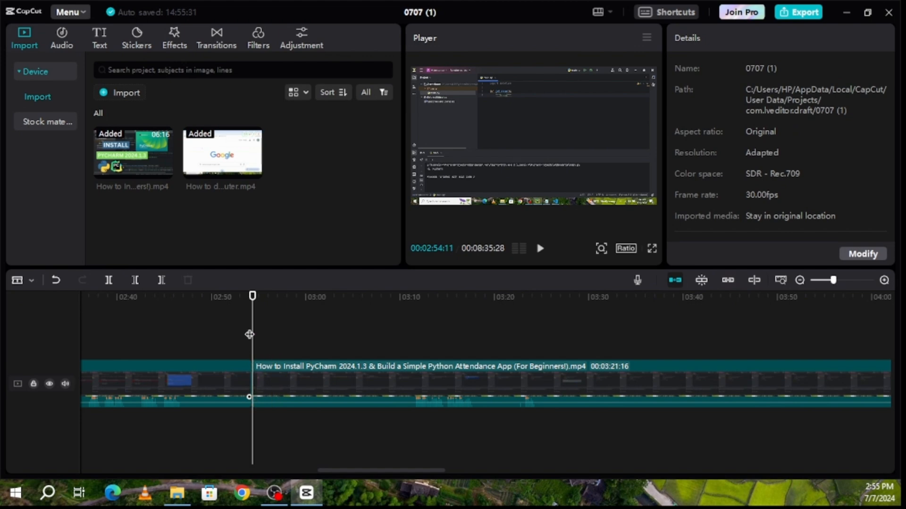
pyautogui.moveTo(257, 336); pyautogui.dragTo(351, 347)
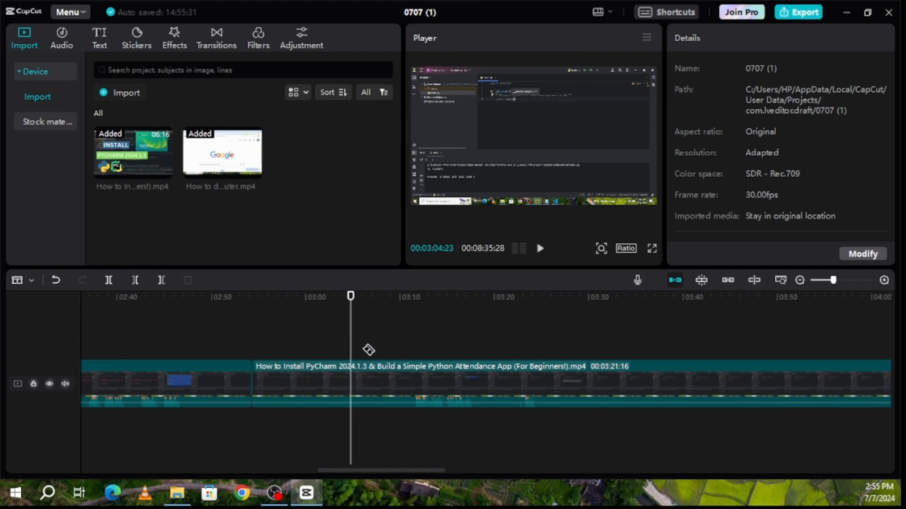
pyautogui.hotkey('ctrl', 'z')
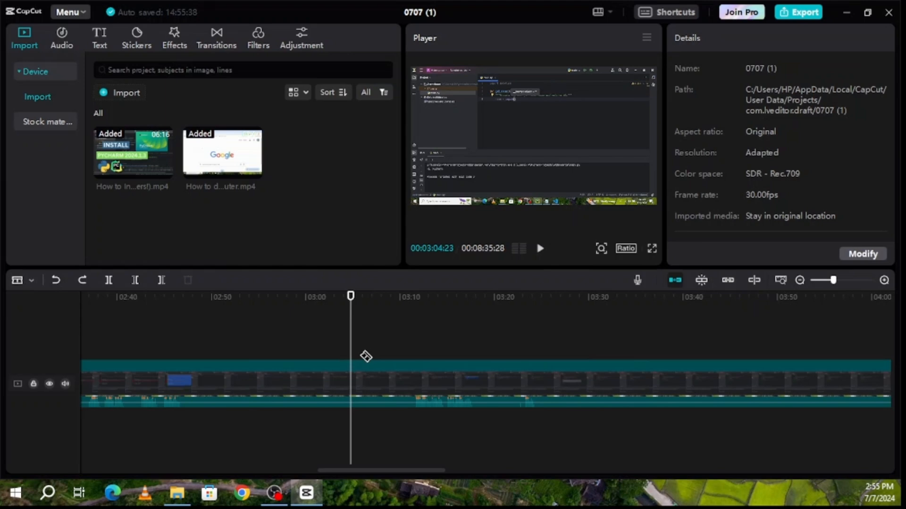
# Move the Node JS clip onto an overlay track above the PyCharm clip, starting at 00:00
pyautogui.scroll(-5, 350, 359)
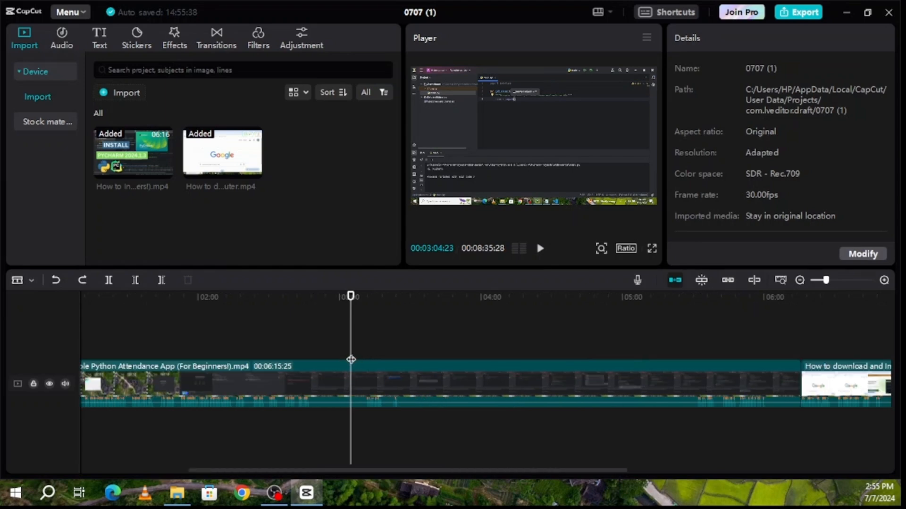
pyautogui.moveTo(599, 383); pyautogui.dragTo(267, 339)
pyautogui.moveTo(267, 338); pyautogui.dragTo(194, 346)
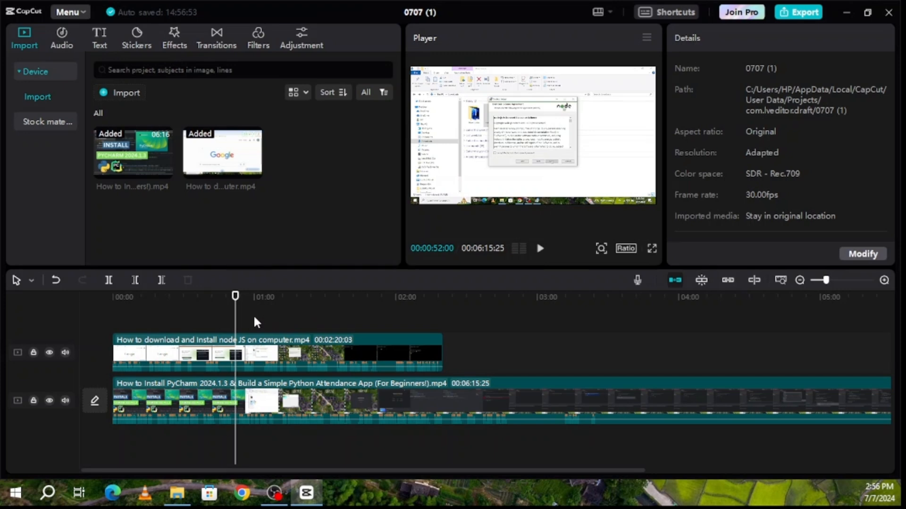
# Split the Node JS and PyCharm clips together at about 1:16, then select the second Node JS piece
pyautogui.press('b')
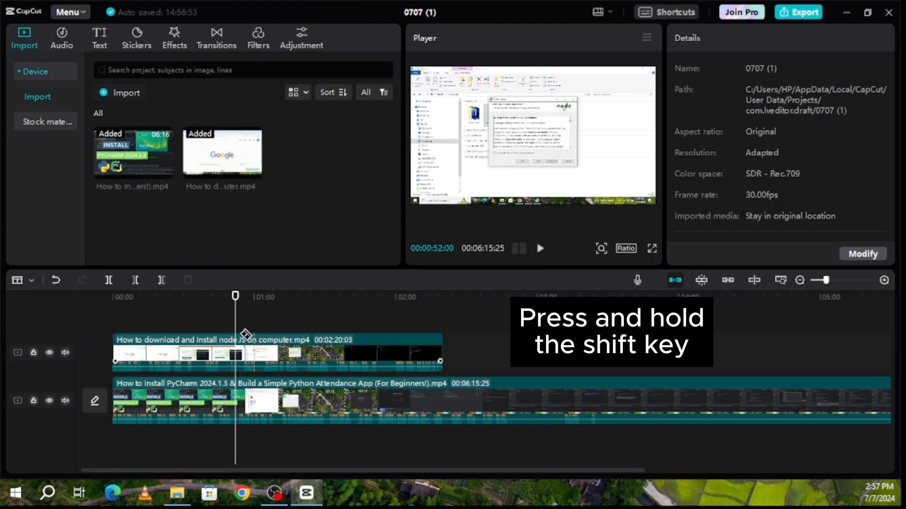
pyautogui.press('shift')
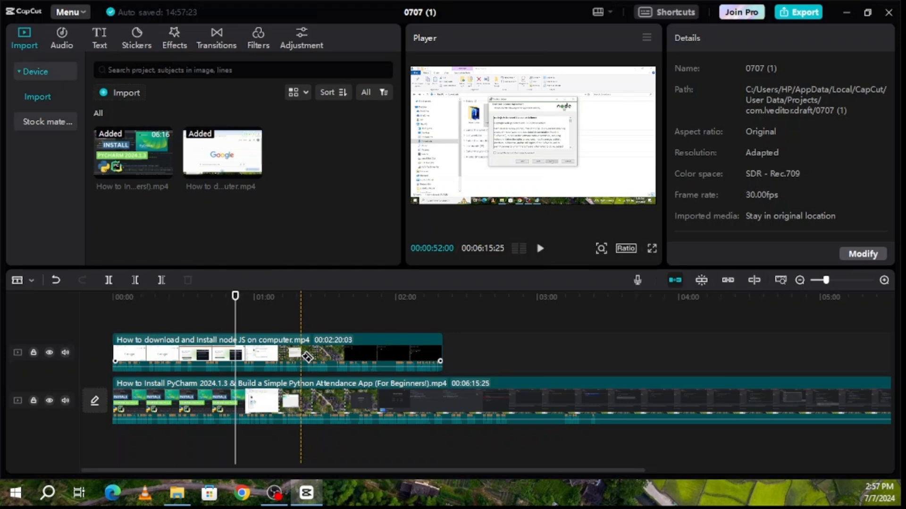
pyautogui.click(307, 357)
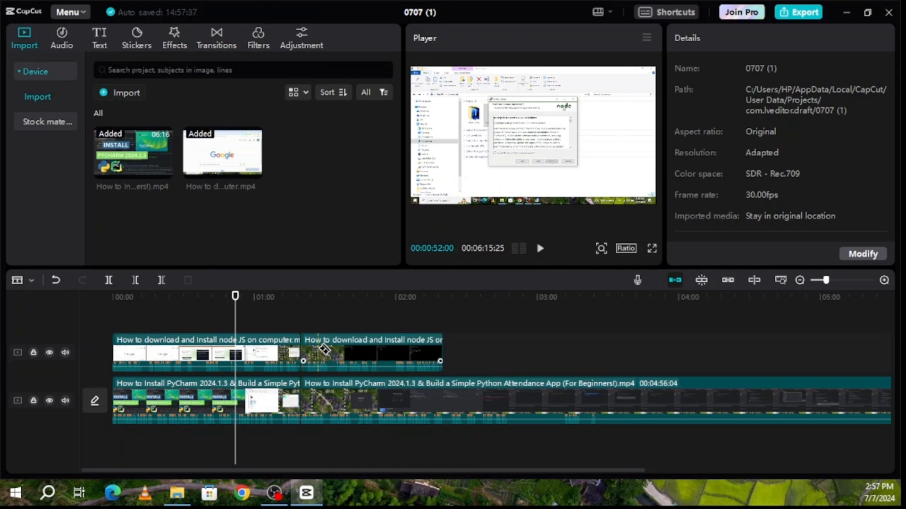
pyautogui.press('a')
pyautogui.moveTo(321, 350); pyautogui.dragTo(332, 391)
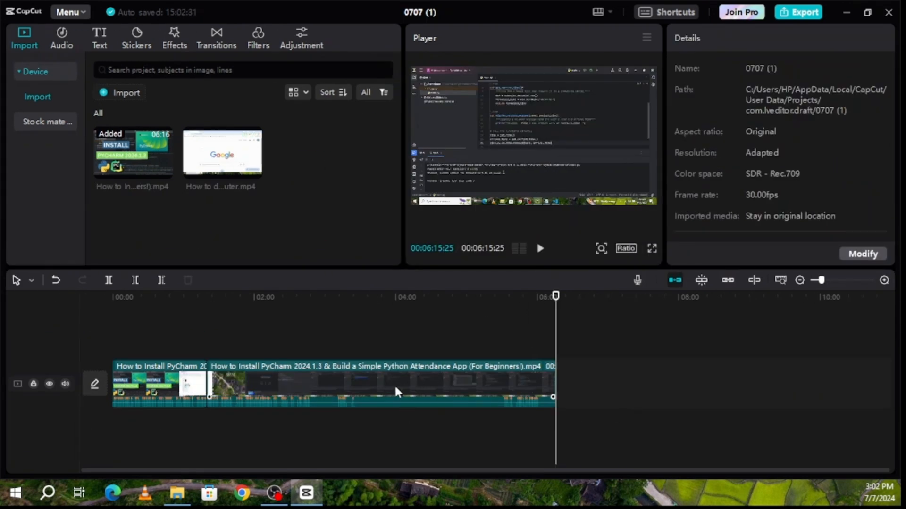
pyautogui.click(393, 382)
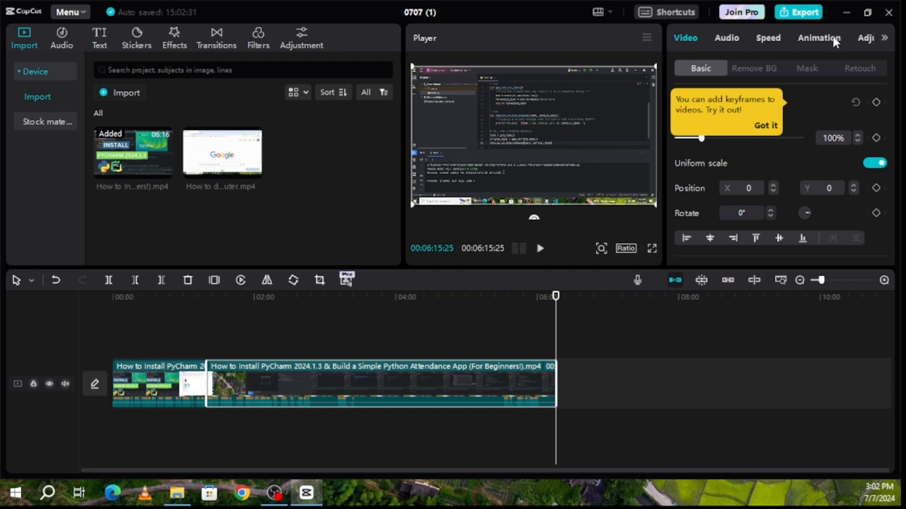
pyautogui.scroll(-5, 716, 201)
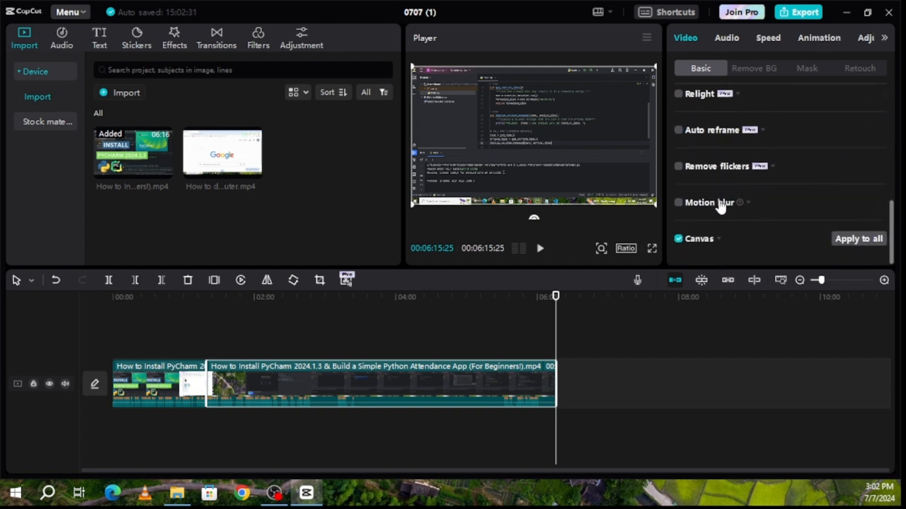
pyautogui.scroll(5, 719, 200)
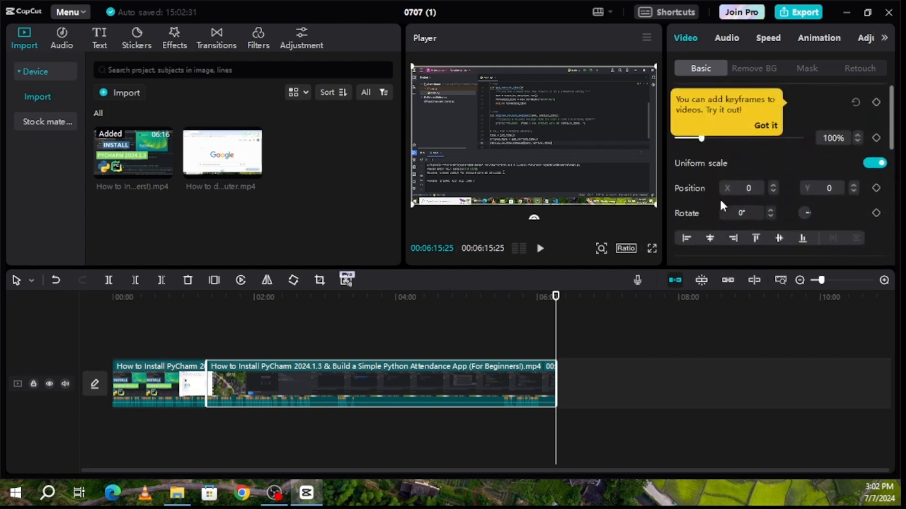
pyautogui.click(729, 38)
pyautogui.scroll(-5, 724, 163)
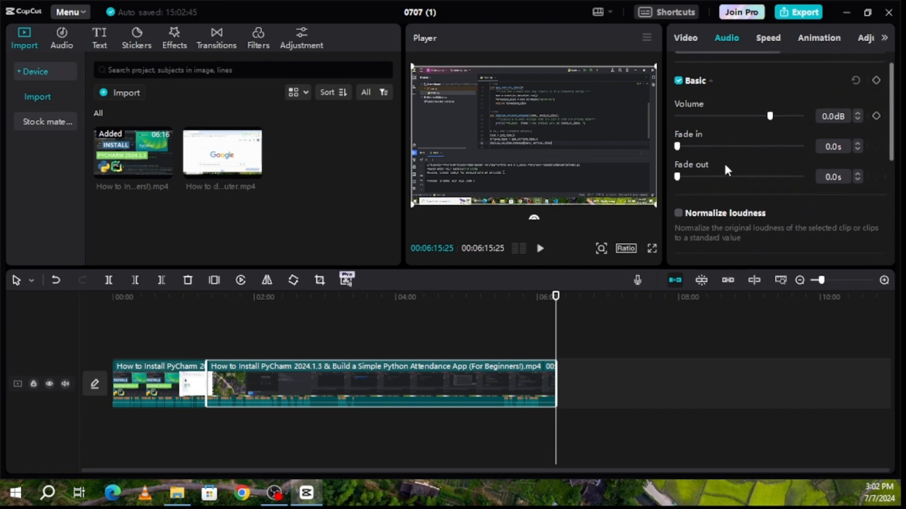
pyautogui.click(769, 38)
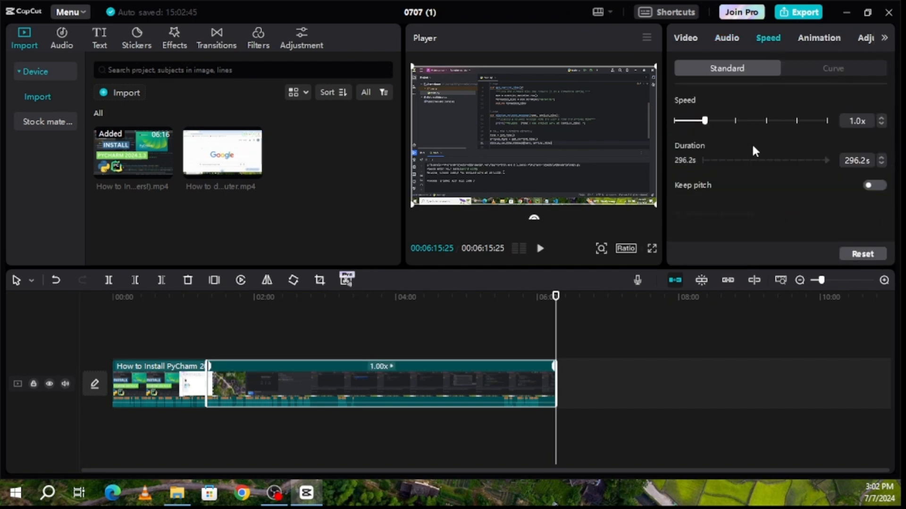
pyautogui.scroll(1, 751, 151)
pyautogui.click(809, 42)
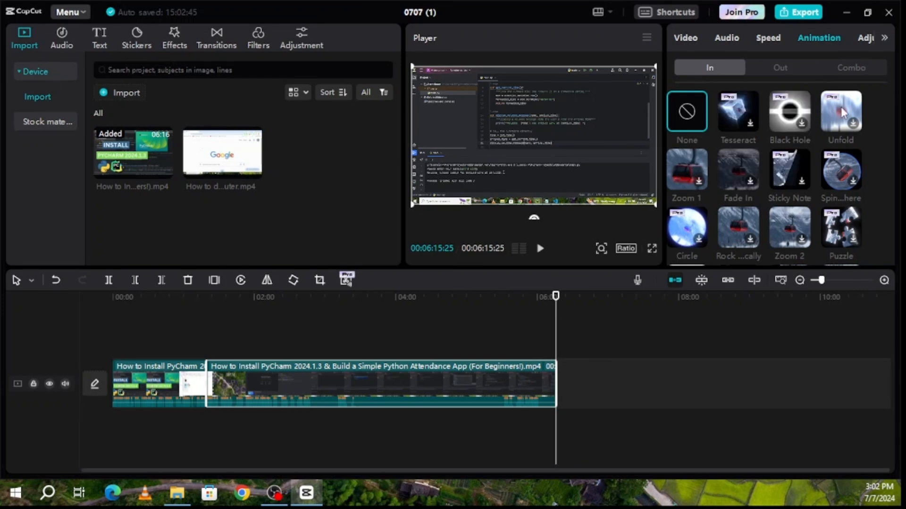
pyautogui.click(858, 38)
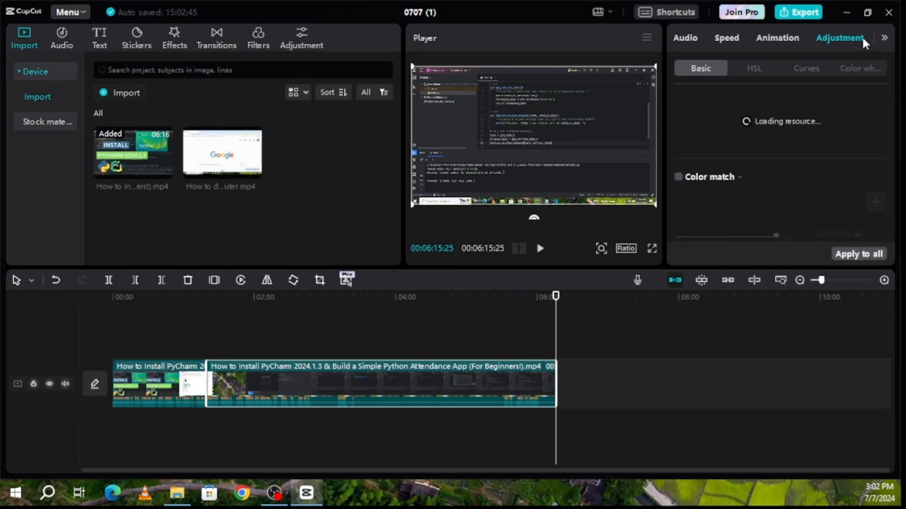
pyautogui.scroll(-5, 737, 175)
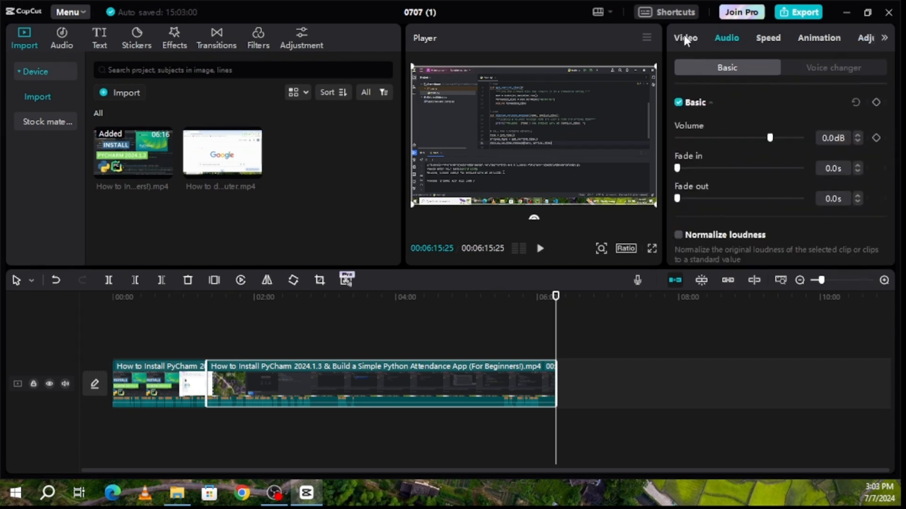
# Look through the clip's Video, Speed, background removal, mask and retouch settings
pyautogui.click(685, 39)
pyautogui.click(728, 38)
pyautogui.click(769, 39)
pyautogui.click(683, 39)
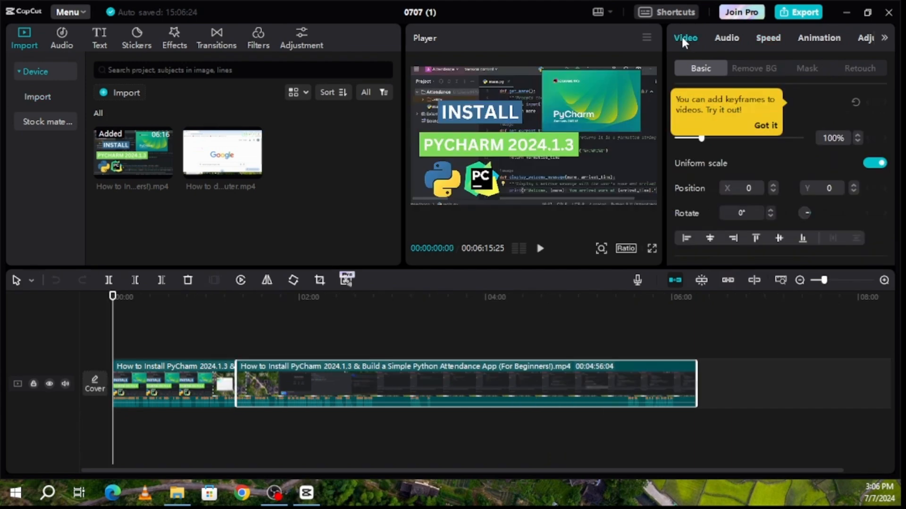
pyautogui.click(752, 69)
pyautogui.click(802, 69)
pyautogui.click(866, 67)
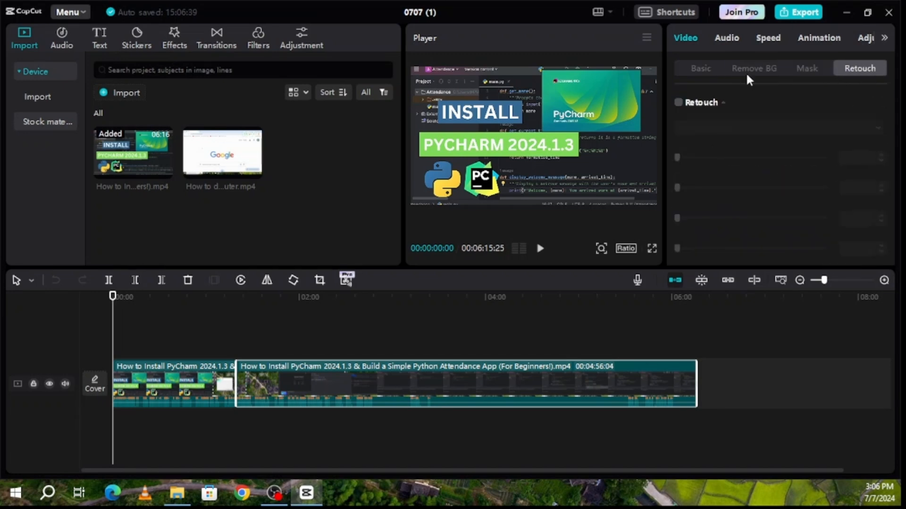
pyautogui.click(703, 69)
pyautogui.click(727, 37)
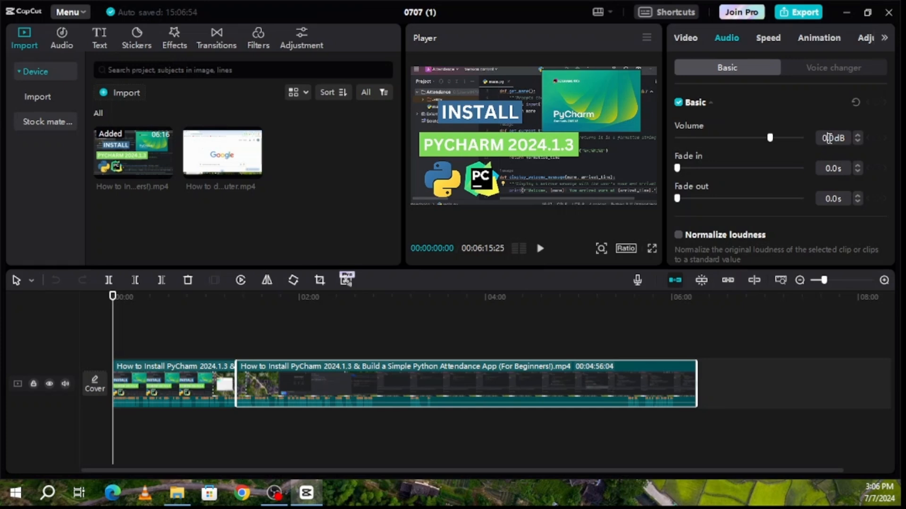
# Raise the PyCharm clip's volume to 6.0dB
pyautogui.click(829, 137)
pyautogui.write('6')
pyautogui.press('Return')
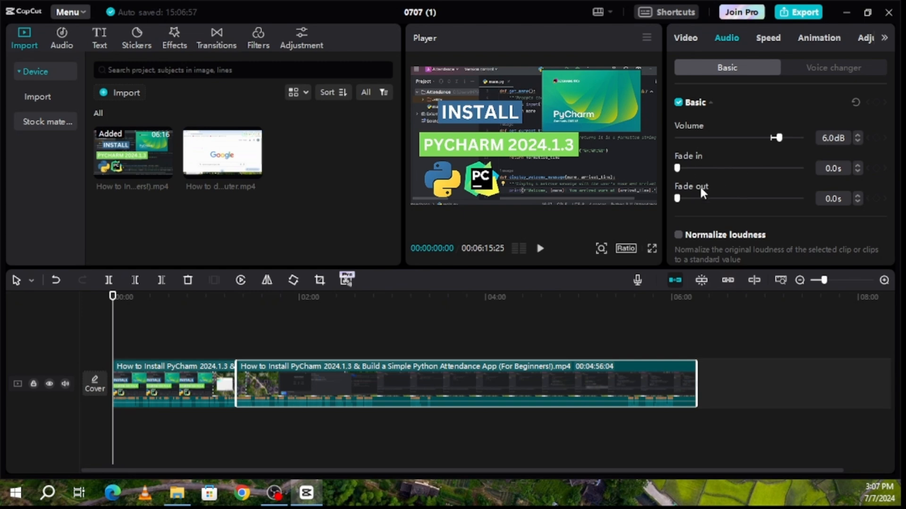
# Leave Normalize loudness off and switch on Reduce noise for the clip
pyautogui.scroll(-4, 796, 188)
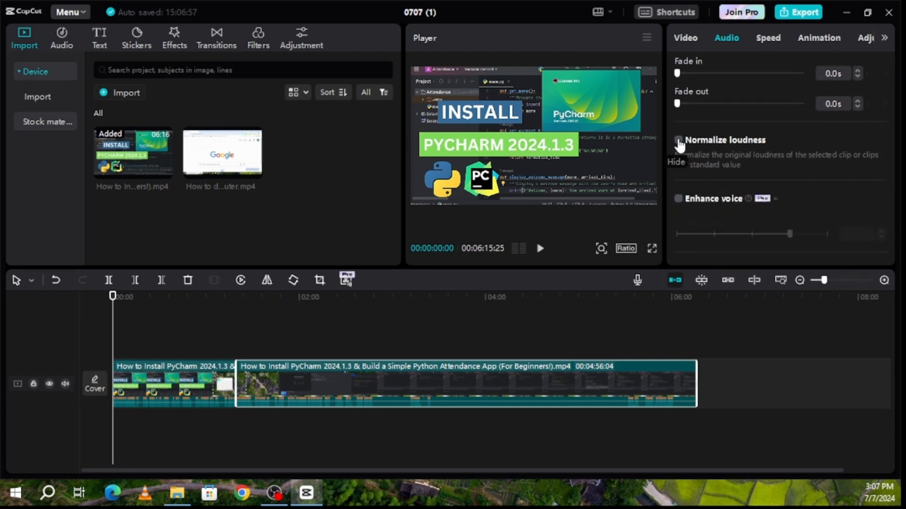
pyautogui.click(679, 142)
pyautogui.click(679, 141)
pyautogui.scroll(-6, 686, 151)
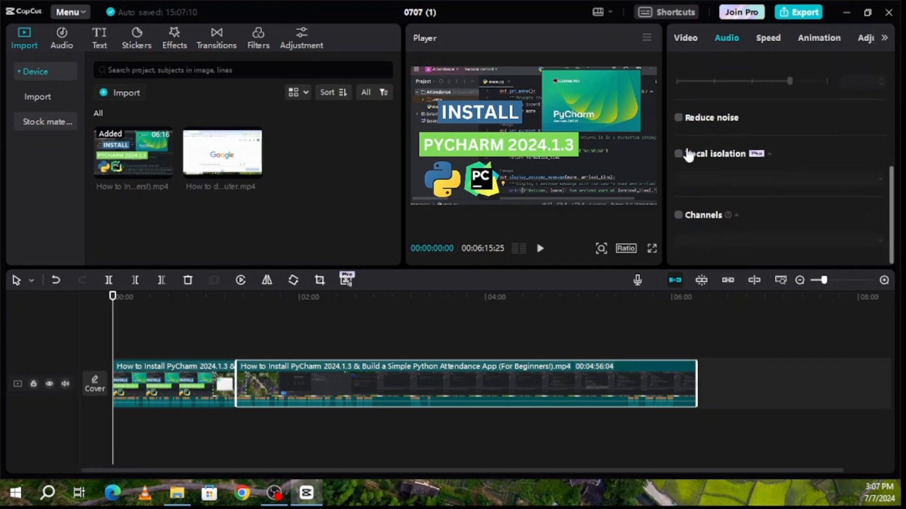
pyautogui.click(679, 119)
pyautogui.scroll(5, 683, 158)
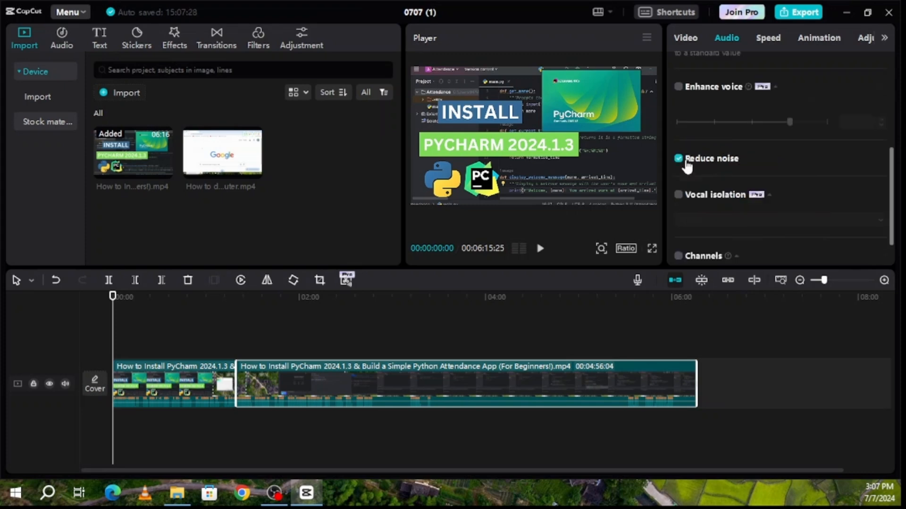
pyautogui.click(763, 39)
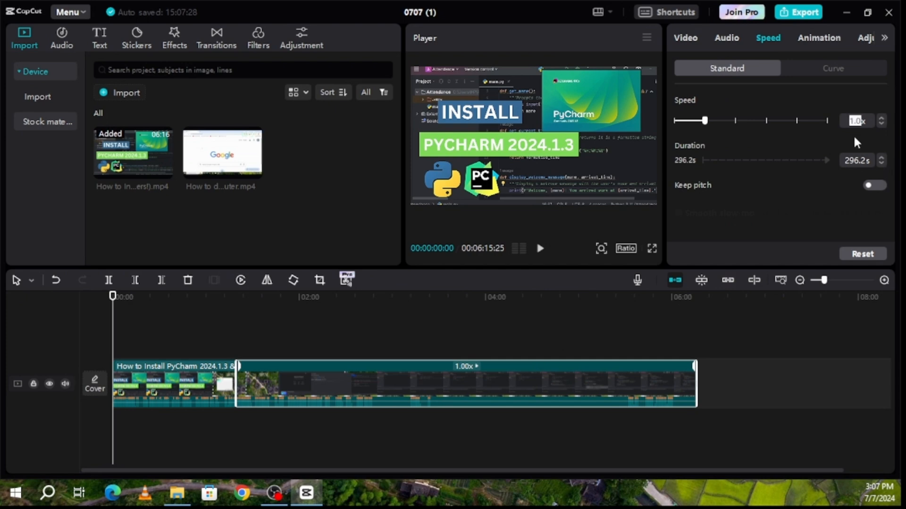
pyautogui.write('4x')
pyautogui.press('Return')
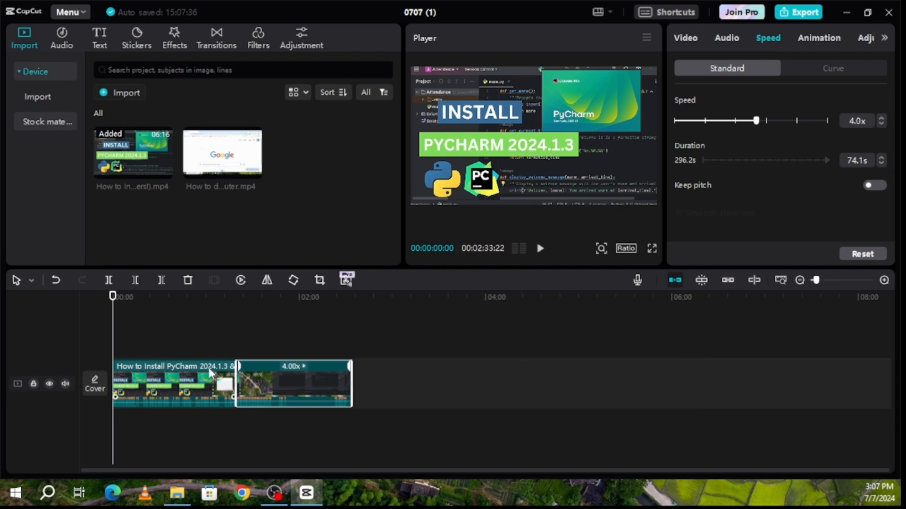
pyautogui.click(242, 320)
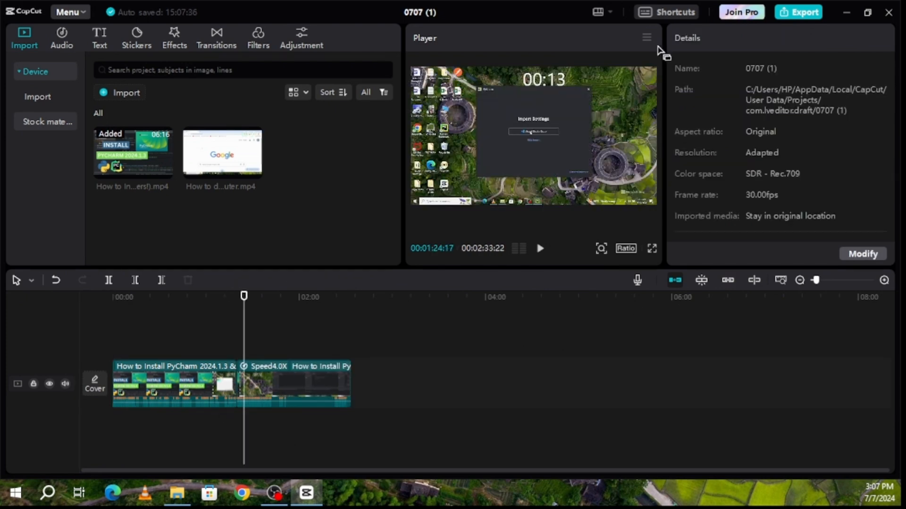
pyautogui.click(287, 378)
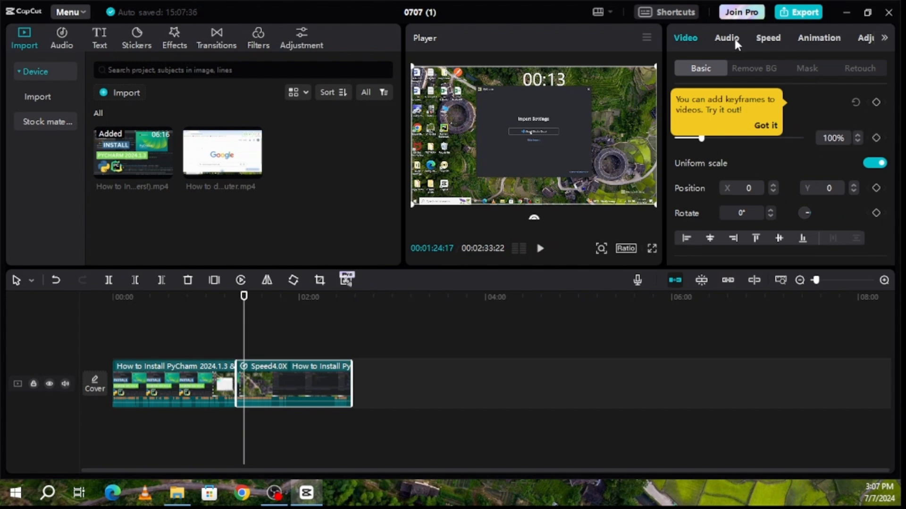
pyautogui.click(766, 40)
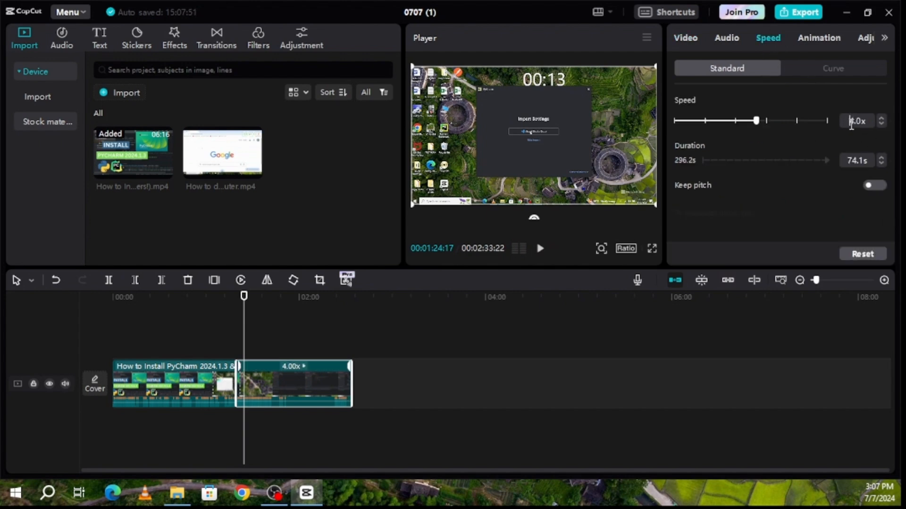
pyautogui.press('Return')
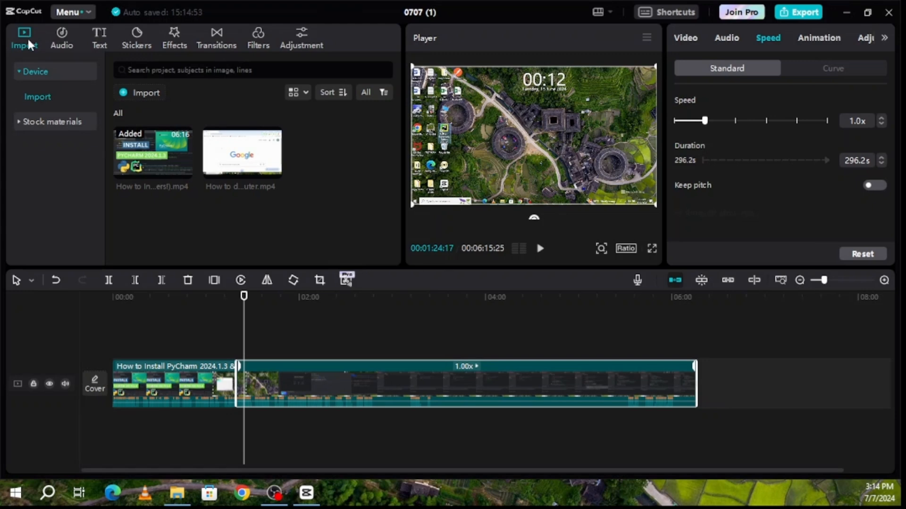
# Scroll through the Trending grid of stock materials
pyautogui.click(45, 122)
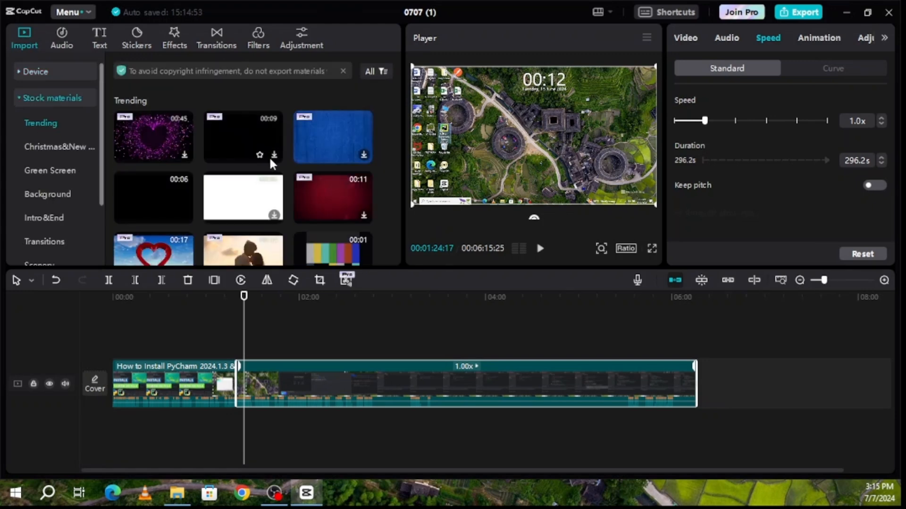
pyautogui.scroll(-3, 270, 156)
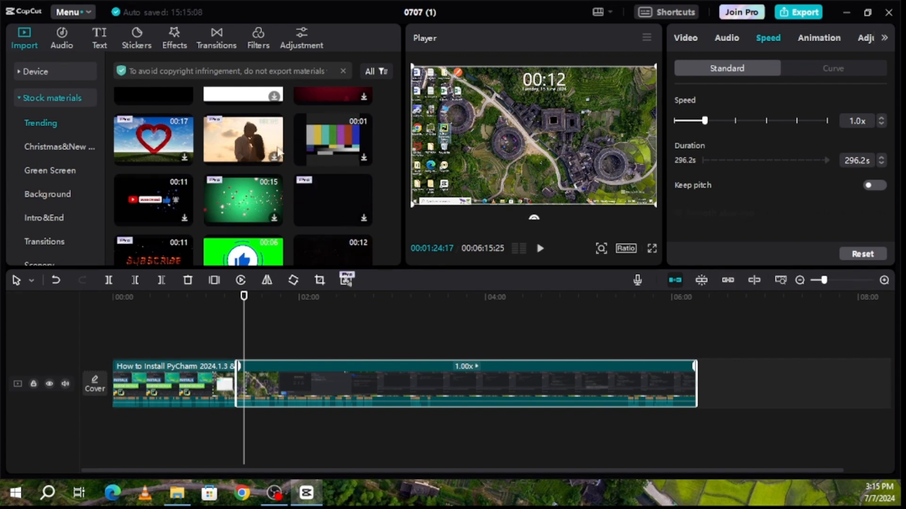
pyautogui.scroll(-2, 264, 158)
pyautogui.scroll(5, 264, 157)
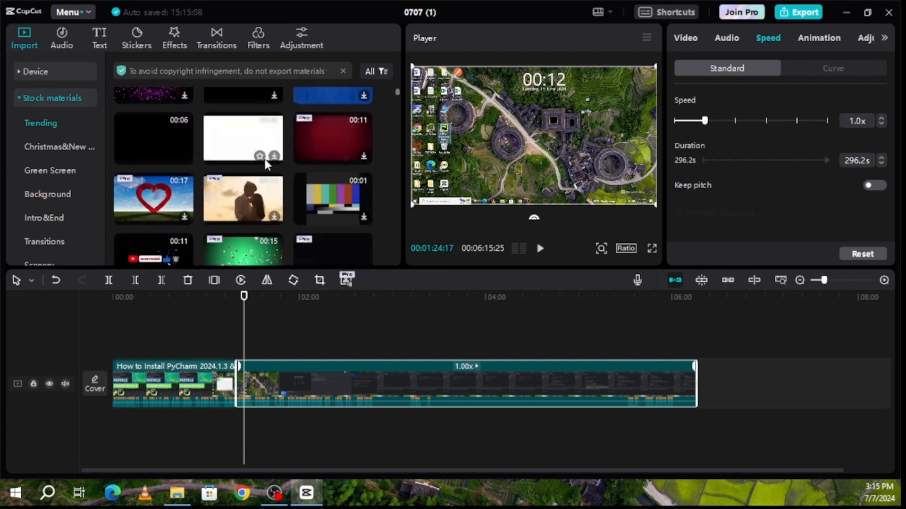
pyautogui.scroll(-2, 264, 157)
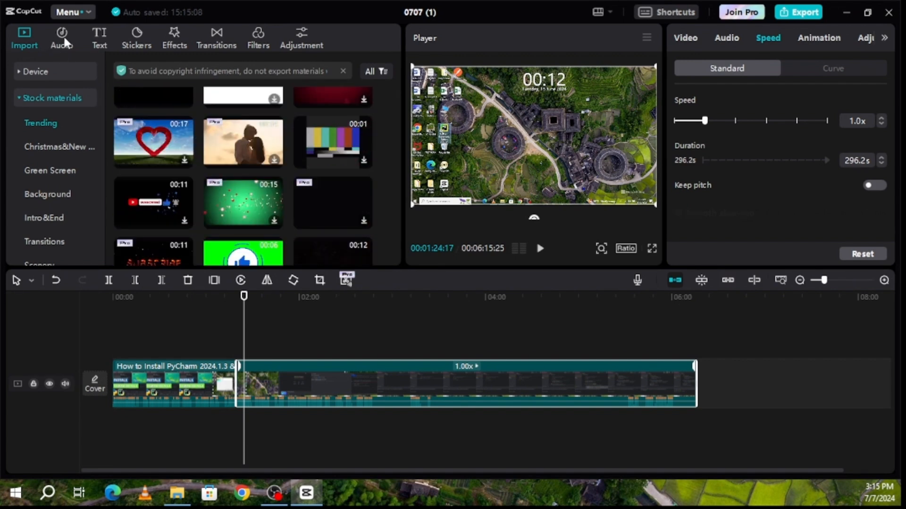
# Scroll the Audio tab's Music list of Vlog tracks such as UNSTOPPABLE EVENING
pyautogui.click(63, 41)
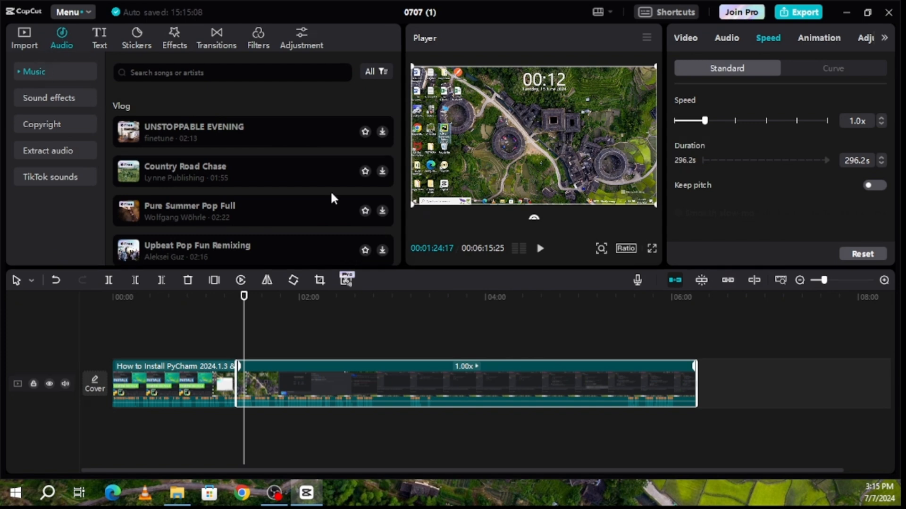
pyautogui.scroll(-3, 322, 141)
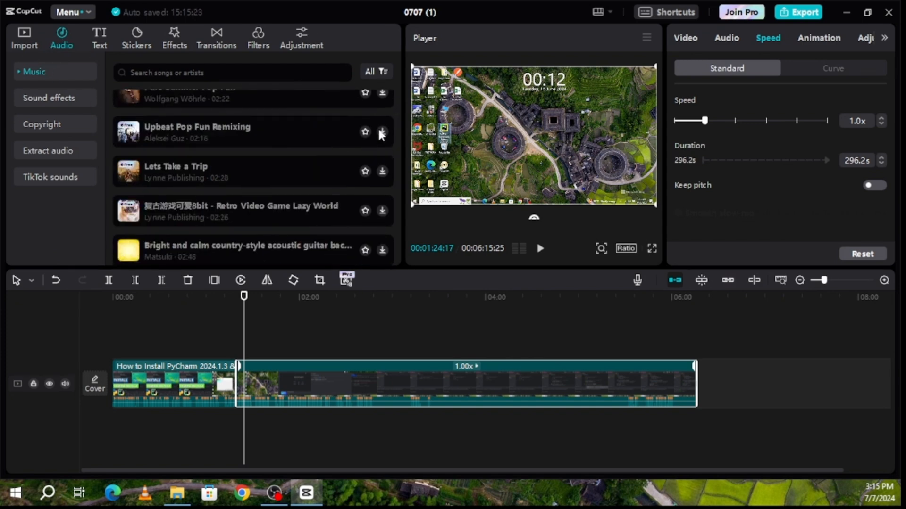
pyautogui.scroll(-2, 255, 155)
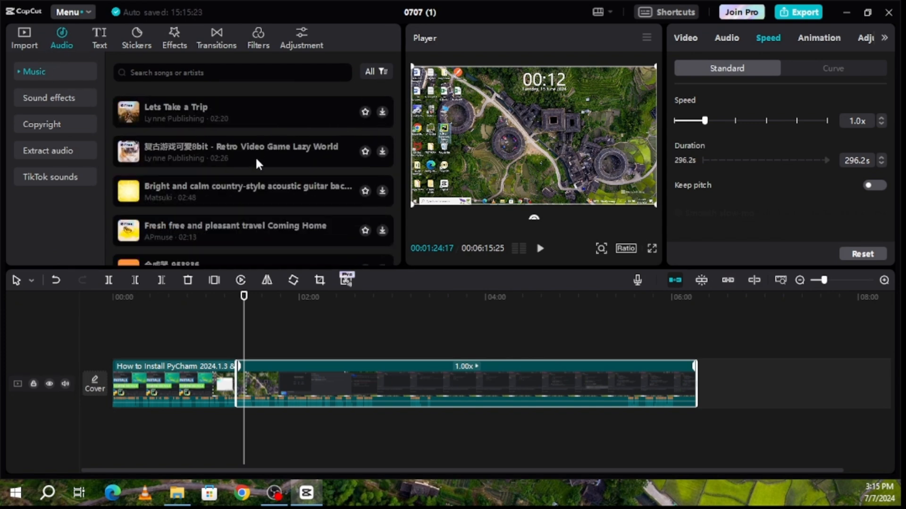
pyautogui.scroll(2, 263, 155)
pyautogui.scroll(3, 282, 150)
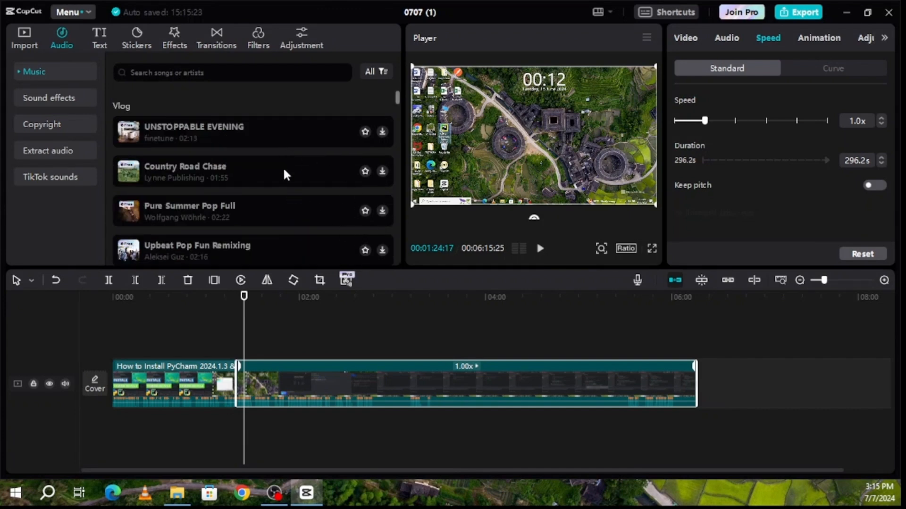
# Add a Default text clip at the playhead and replace its wording with 'Test'
pyautogui.click(101, 35)
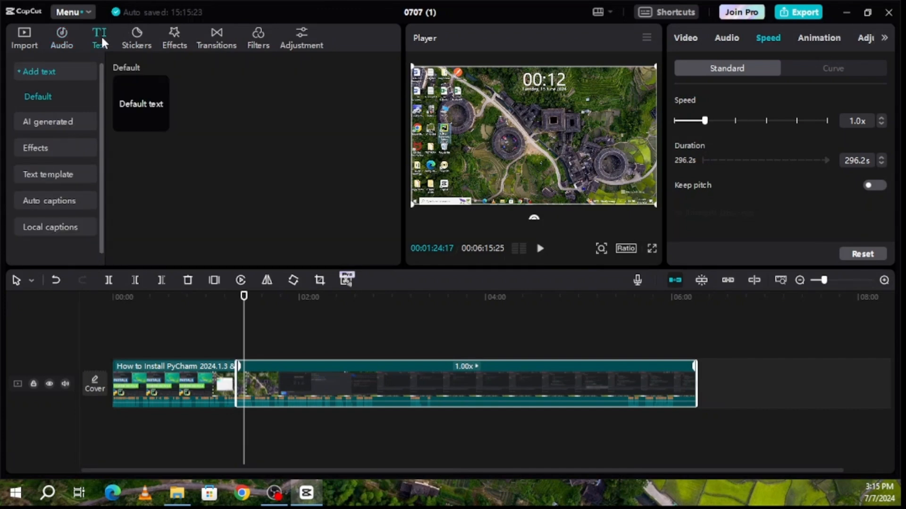
pyautogui.click(161, 124)
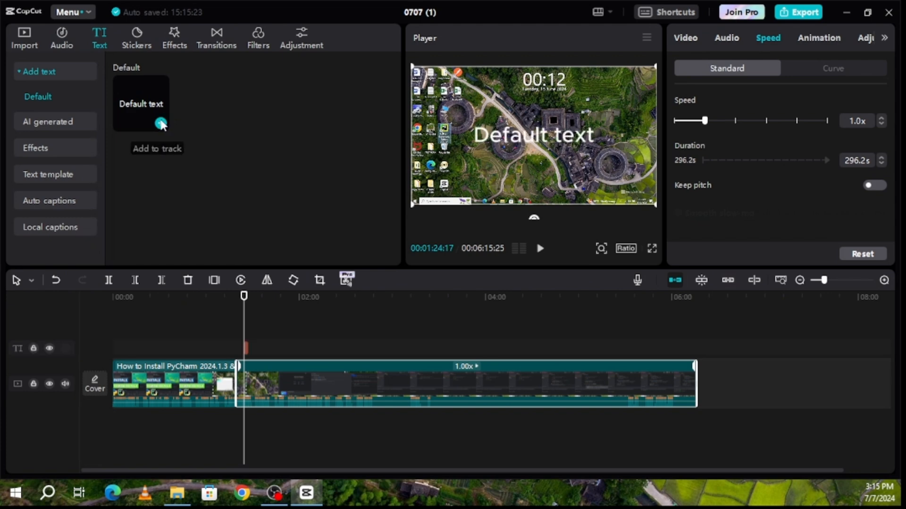
pyautogui.click(544, 140)
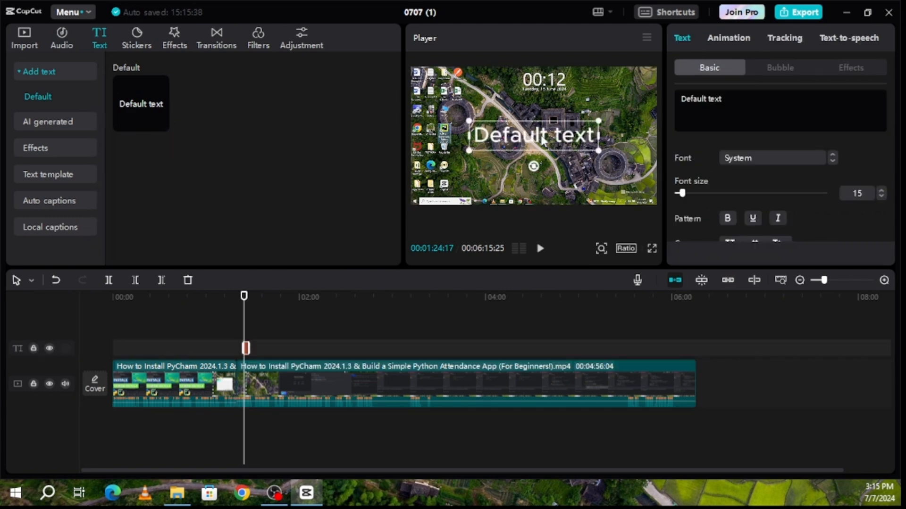
pyautogui.click(734, 101)
pyautogui.hotkey('ctrl', 'a')
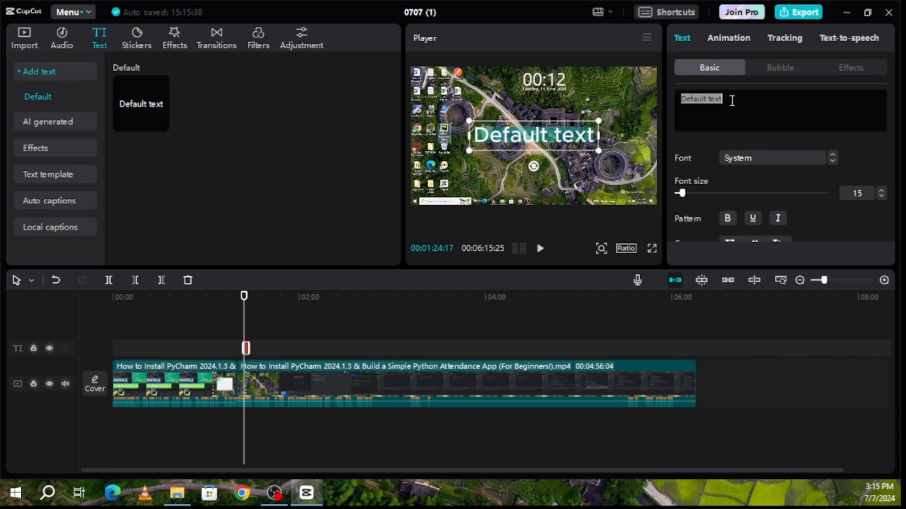
pyautogui.write('Test')
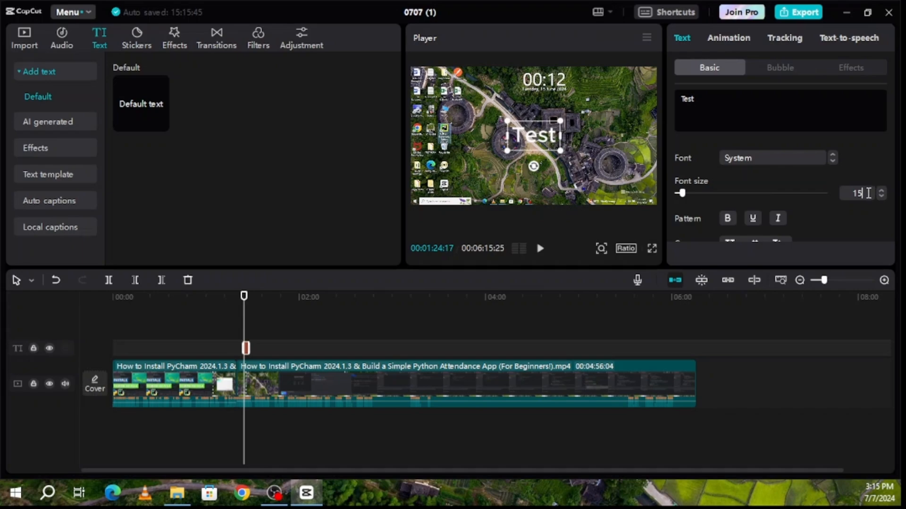
# Preview the captioned video full screen and set the caption's font size to 5
pyautogui.click(651, 250)
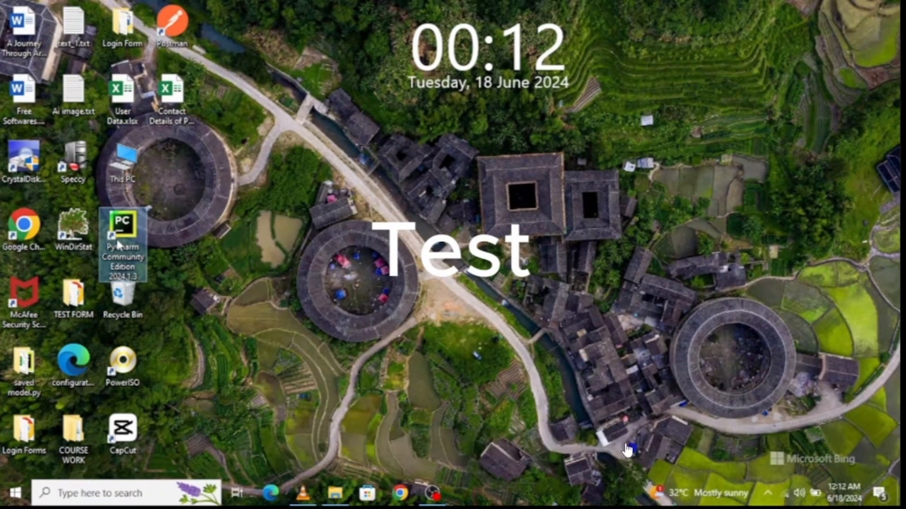
pyautogui.click(625, 447)
pyautogui.click(854, 195)
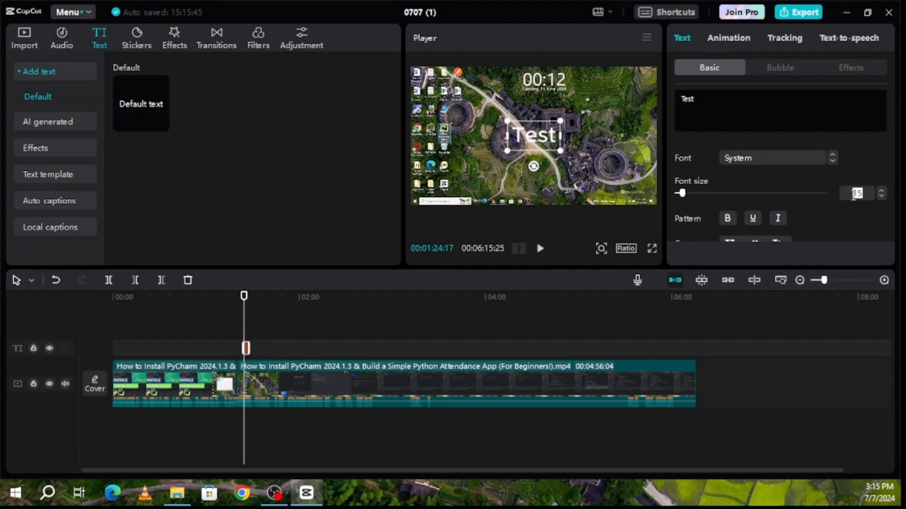
pyautogui.press('BackSpace')
pyautogui.press('Return')
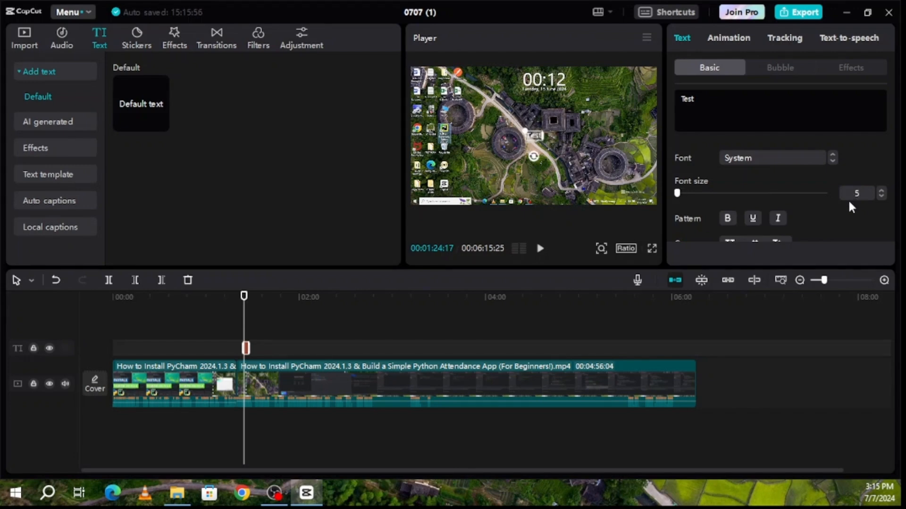
# Tick Background to put a black box behind the caption, then preview it full screen
pyautogui.scroll(-3, 821, 191)
pyautogui.scroll(-2, 820, 191)
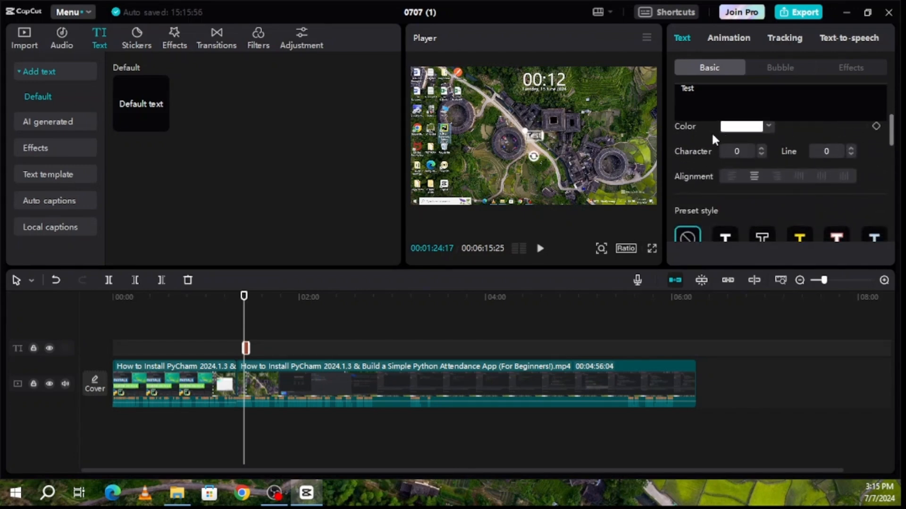
pyautogui.scroll(-5, 759, 180)
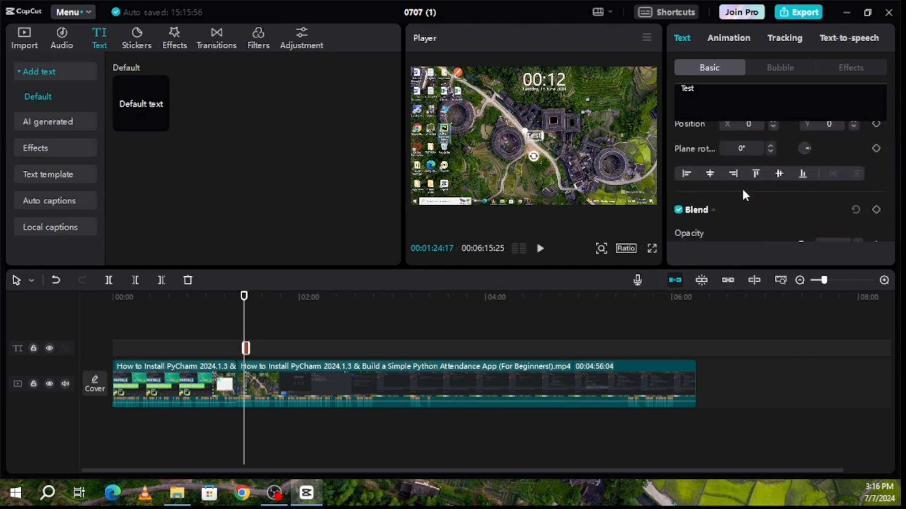
pyautogui.scroll(3, 745, 195)
pyautogui.scroll(-5, 741, 187)
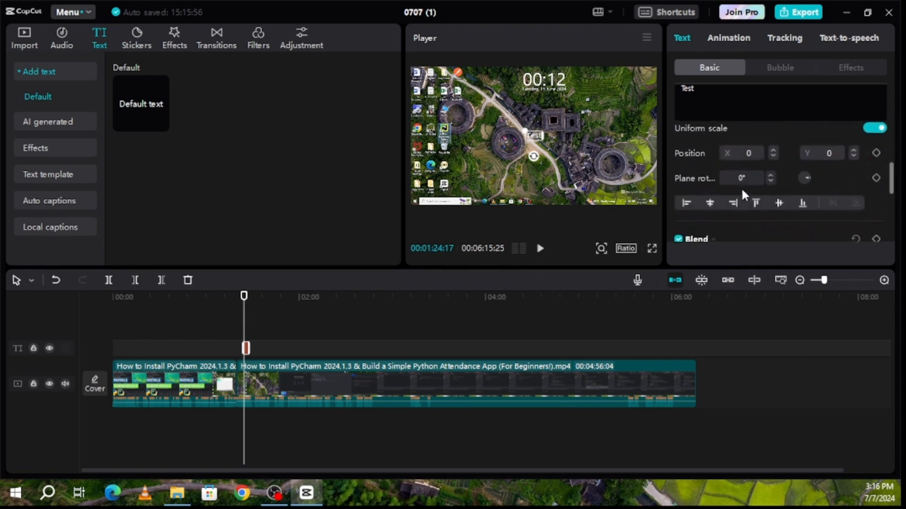
pyautogui.scroll(-2, 737, 196)
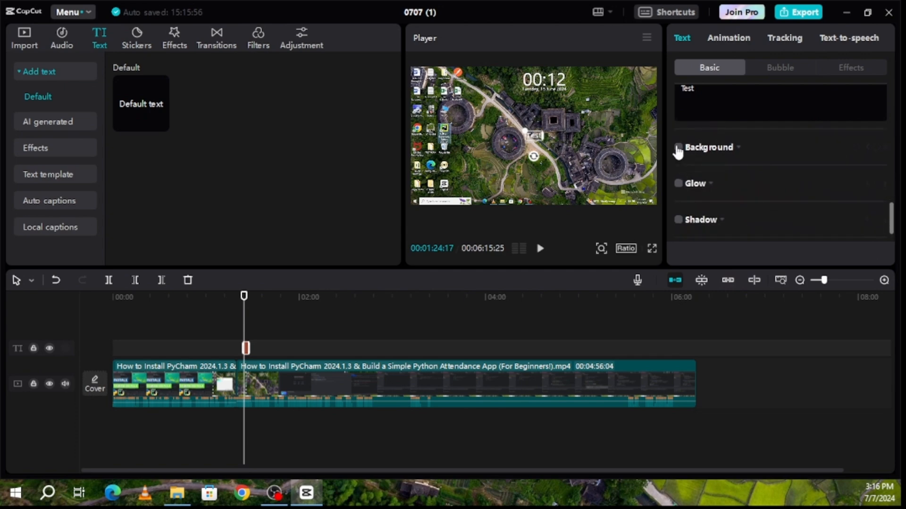
pyautogui.click(678, 148)
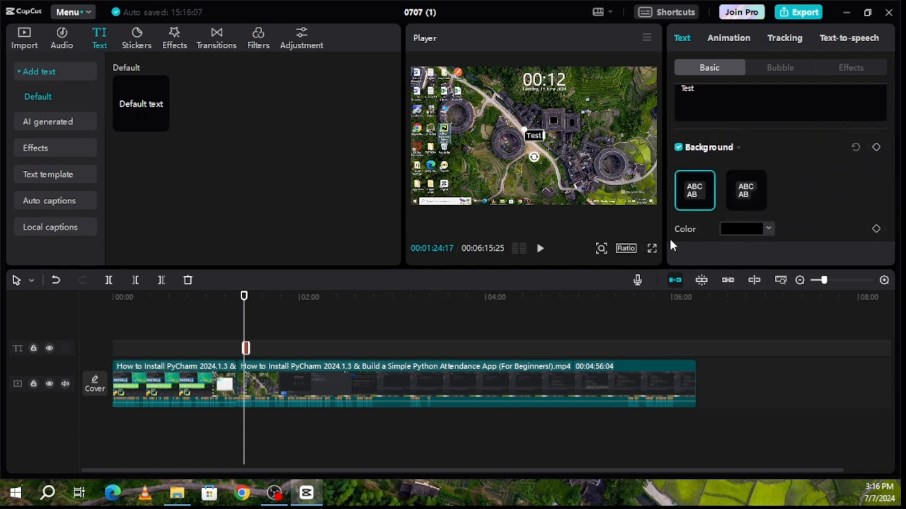
pyautogui.click(651, 249)
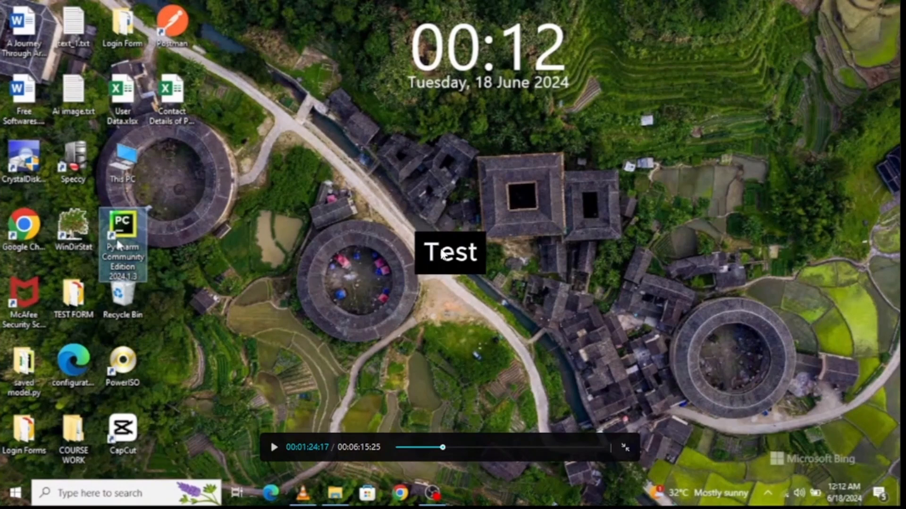
pyautogui.click(627, 450)
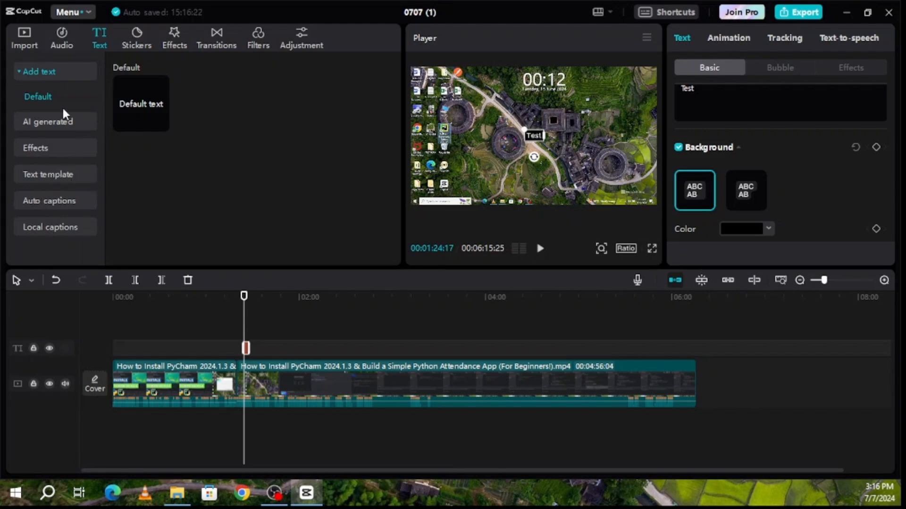
# Scroll through the Stickers library
pyautogui.click(136, 42)
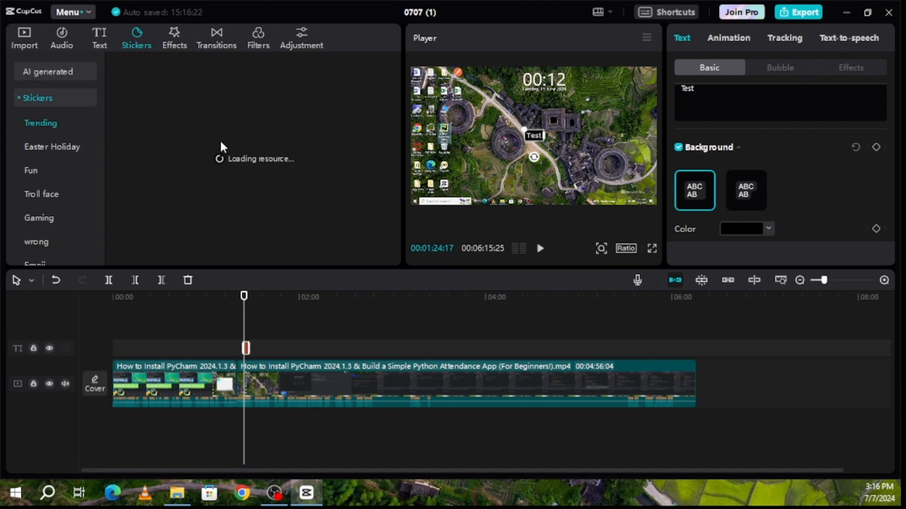
pyautogui.scroll(-2, 283, 185)
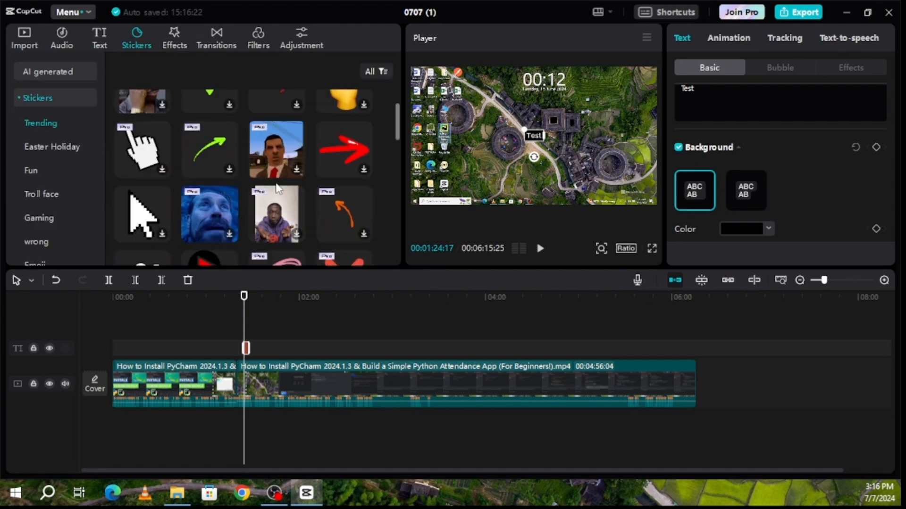
pyautogui.scroll(-2, 275, 151)
pyautogui.scroll(-6, 276, 160)
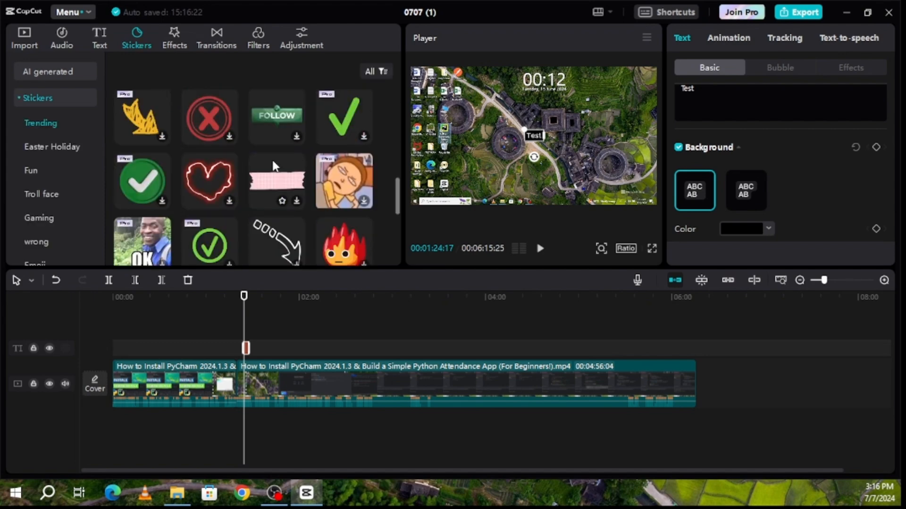
# Browse the Effects, Transitions and Filters libraries, ending on the Adjustment options
pyautogui.click(177, 34)
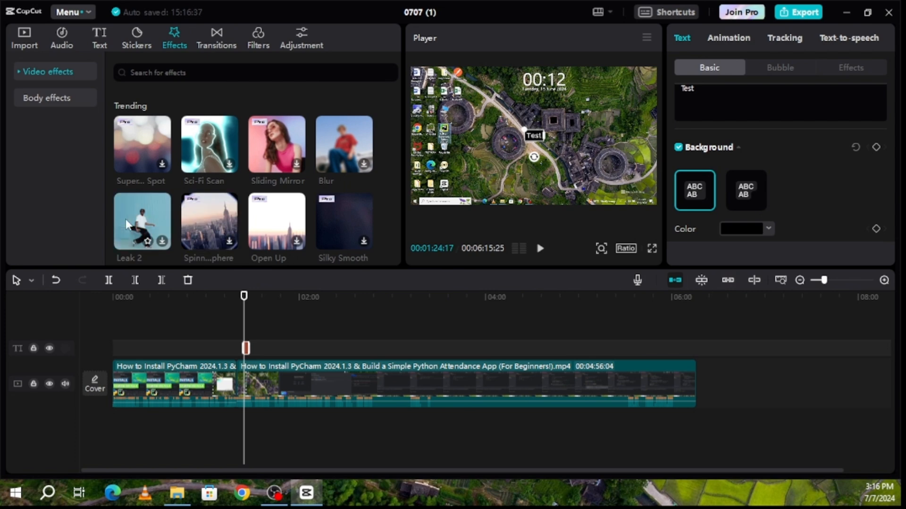
pyautogui.click(218, 32)
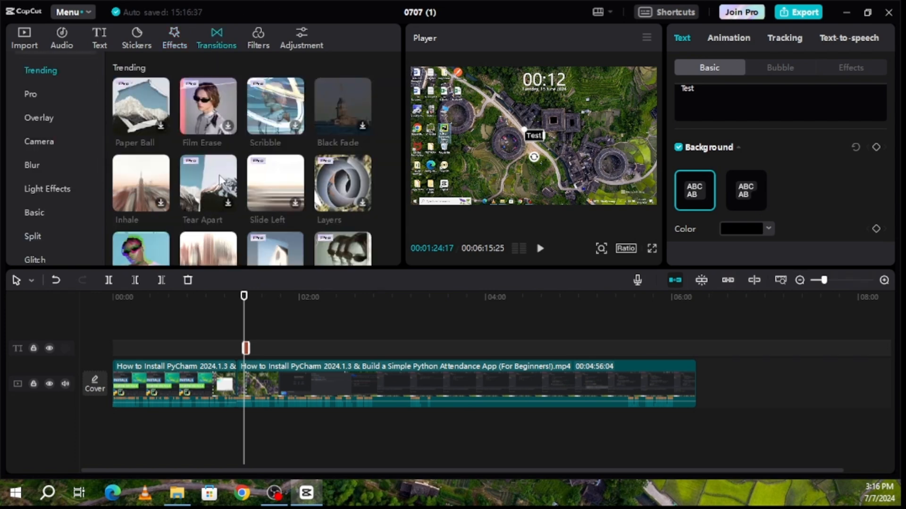
pyautogui.scroll(-2, 250, 174)
pyautogui.scroll(-1, 215, 217)
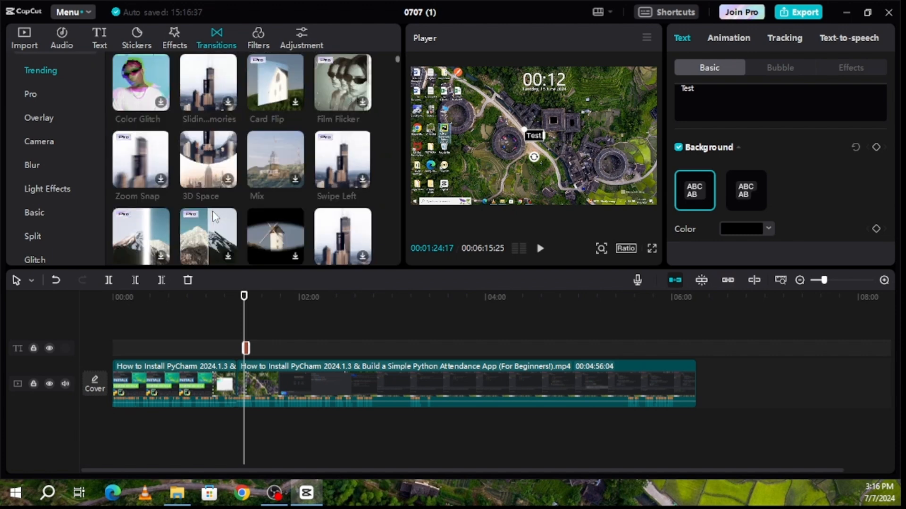
pyautogui.scroll(3, 230, 154)
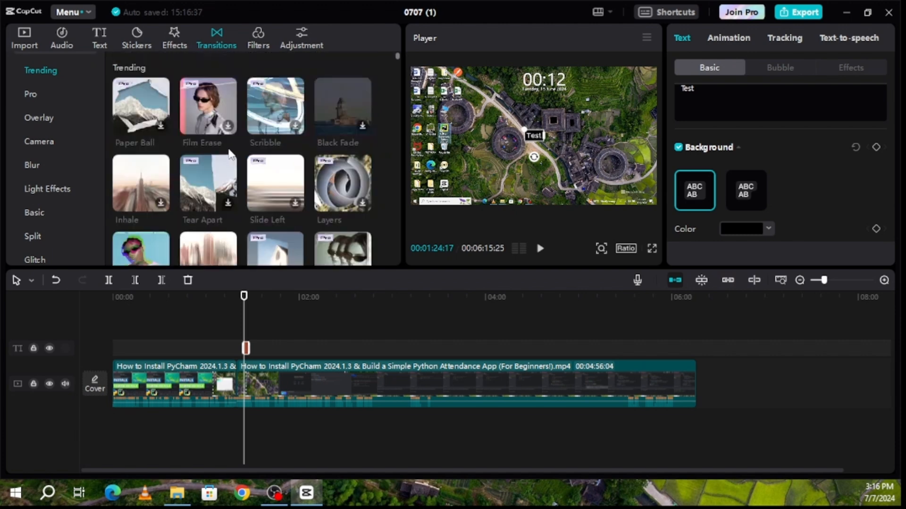
pyautogui.click(258, 35)
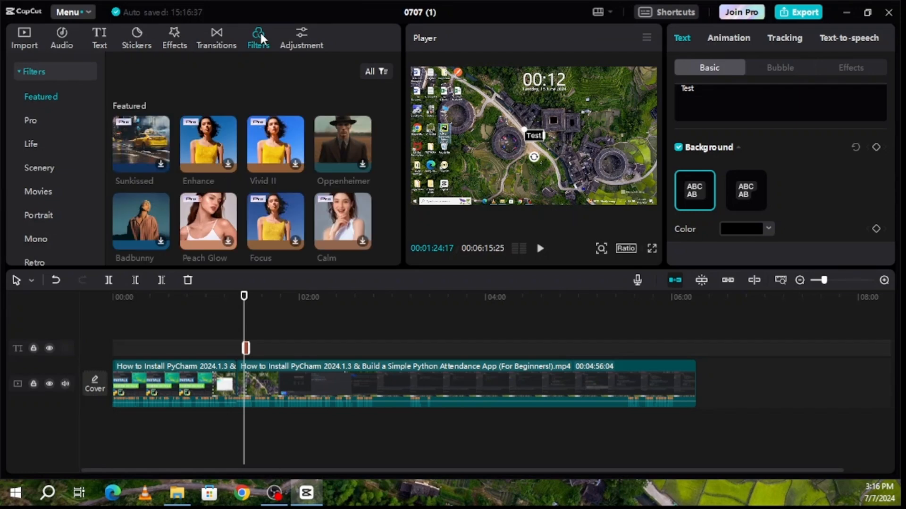
pyautogui.scroll(-2, 210, 149)
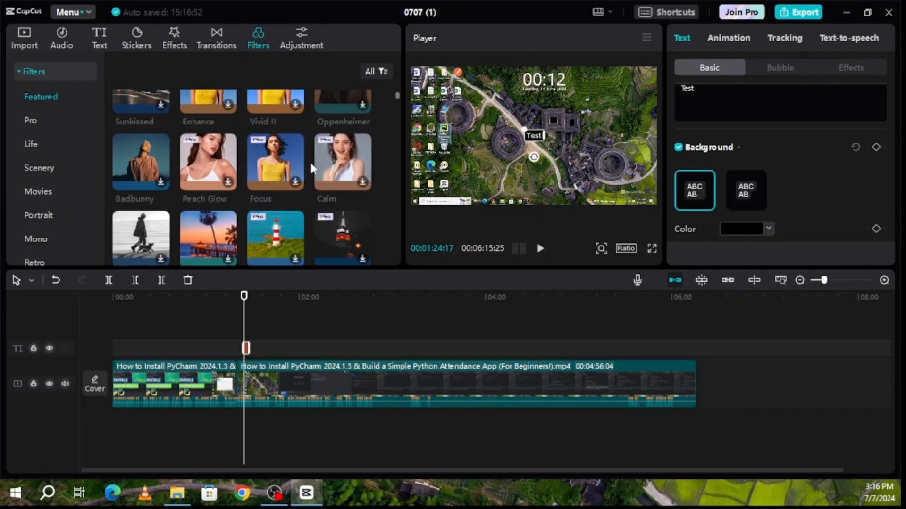
pyautogui.scroll(2, 232, 157)
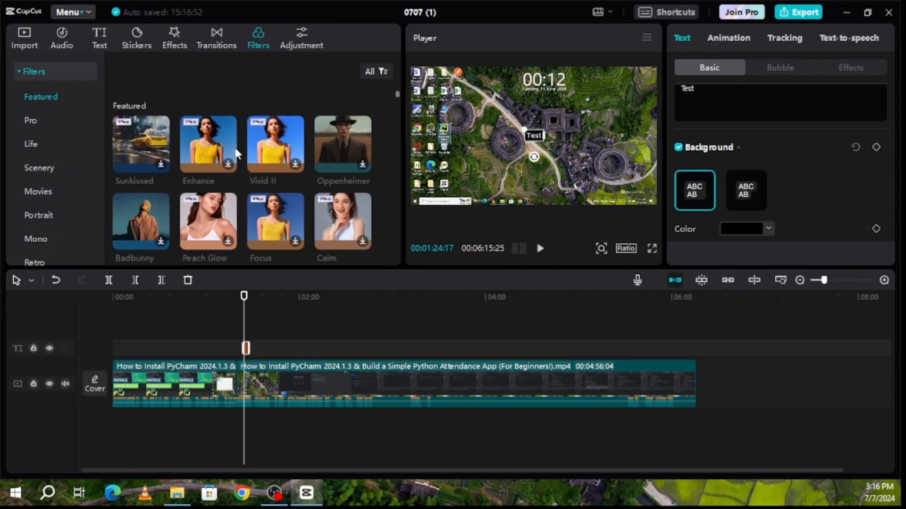
pyautogui.click(303, 49)
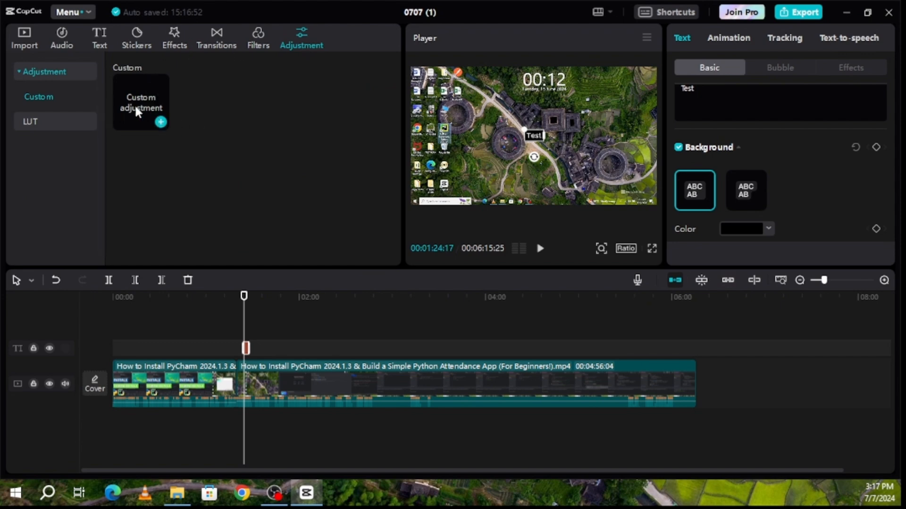
# Add a Custom adjustment clip at the playhead, return to 00:00 and select the first tutorial clip
pyautogui.click(161, 122)
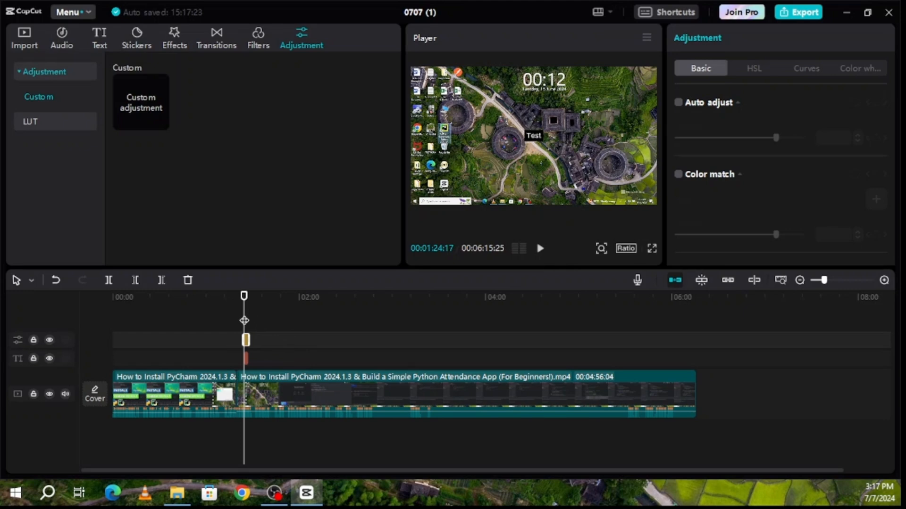
pyautogui.moveTo(245, 319); pyautogui.dragTo(108, 317)
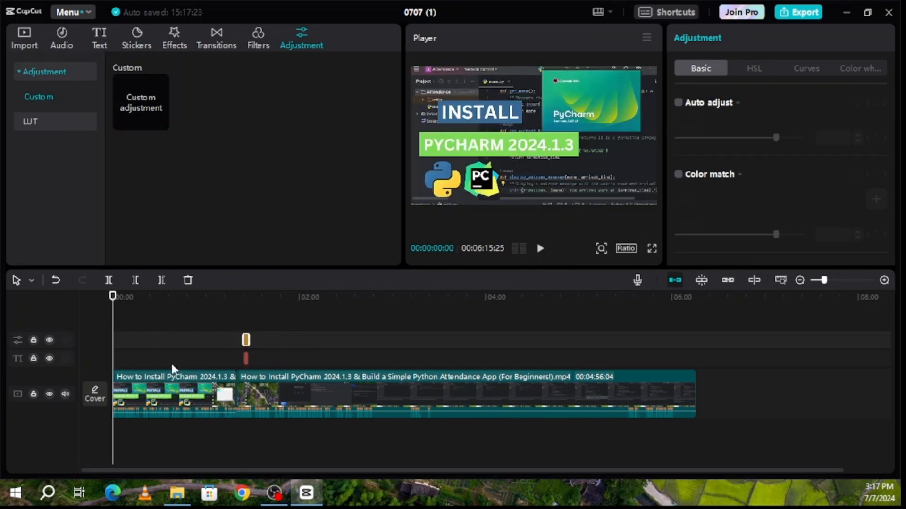
pyautogui.click(182, 391)
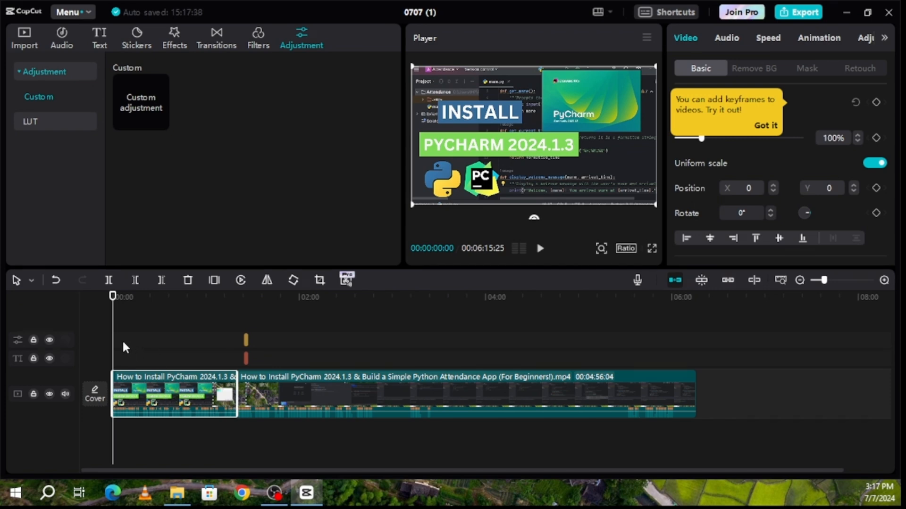
# Copy the first PyCharm clip and paste a duplicate onto a new track at 00:00
pyautogui.rightClick(191, 391)
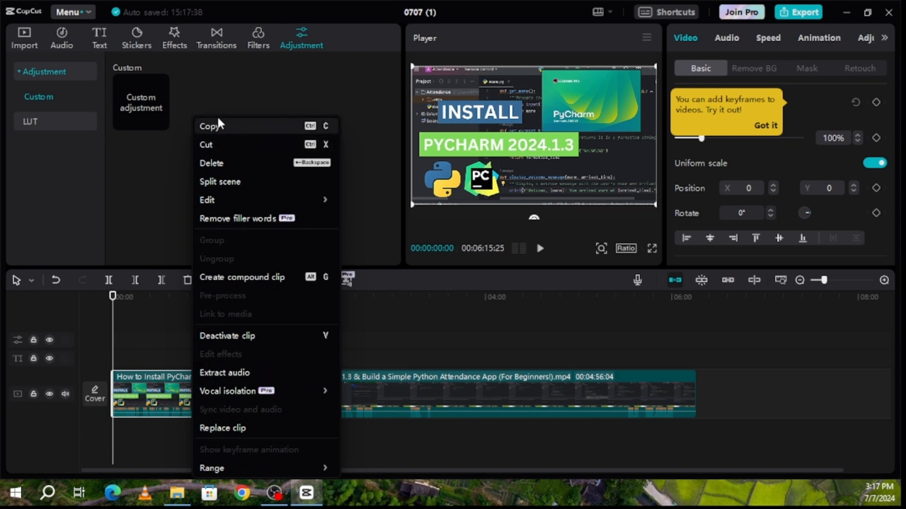
pyautogui.click(140, 345)
pyautogui.click(136, 348)
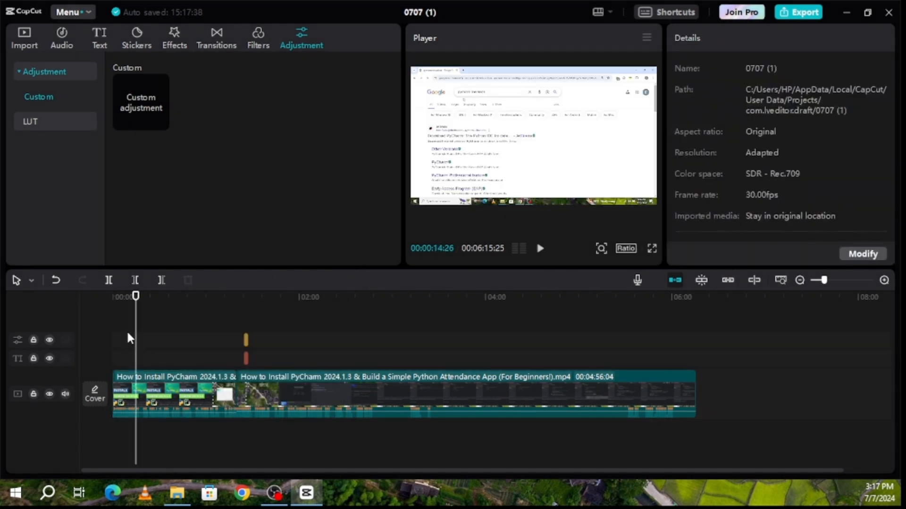
pyautogui.moveTo(139, 335); pyautogui.dragTo(95, 340)
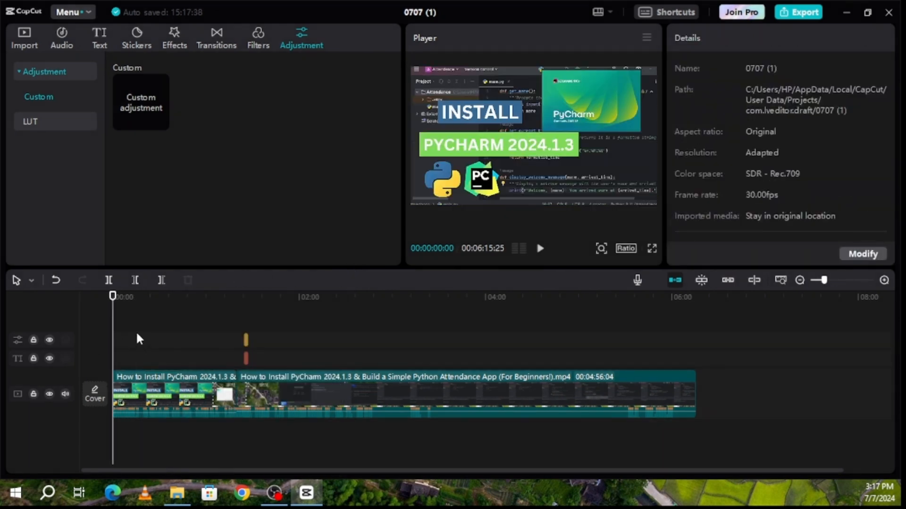
pyautogui.hotkey('ctrl', 'v')
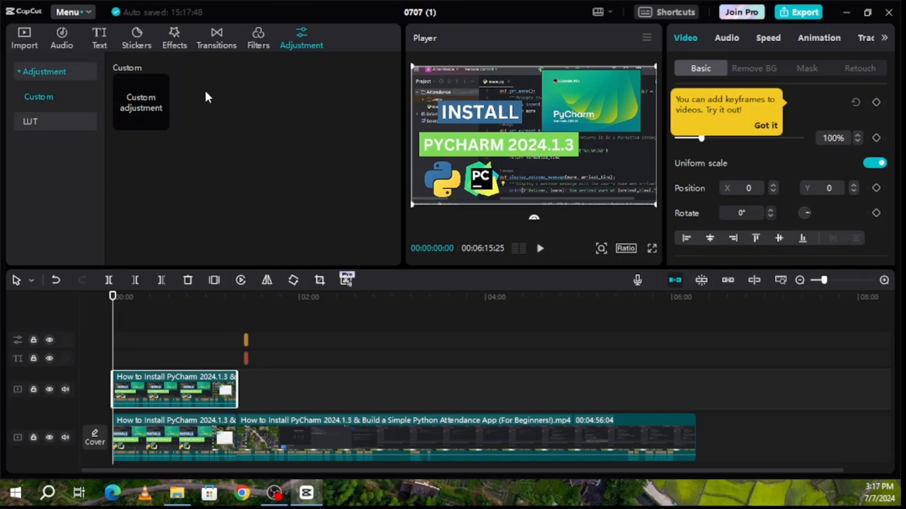
# Search the effects for 'blur' and drag the Blur effect onto the upper duplicate clip
pyautogui.click(177, 38)
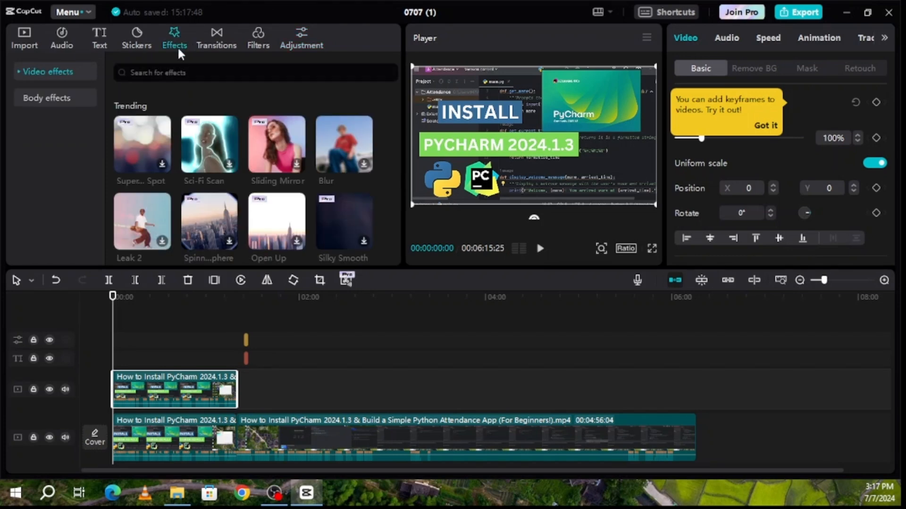
pyautogui.click(187, 75)
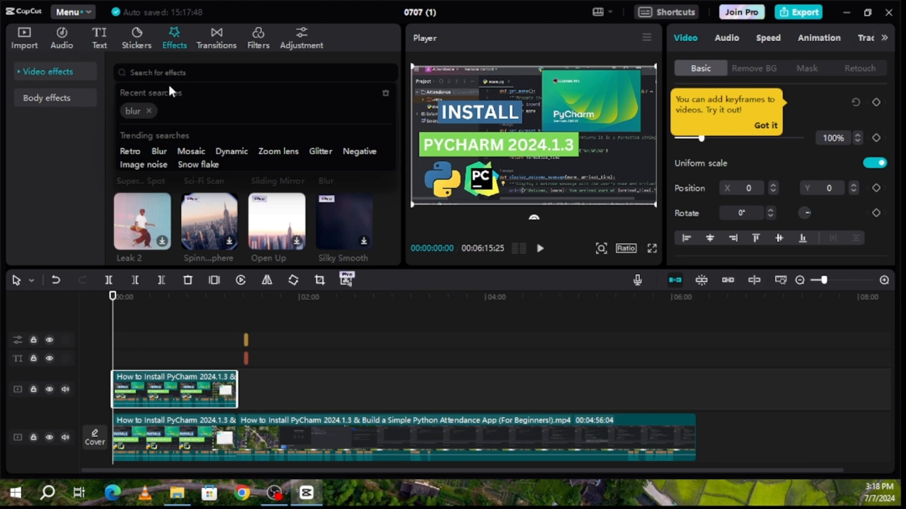
pyautogui.write('blur')
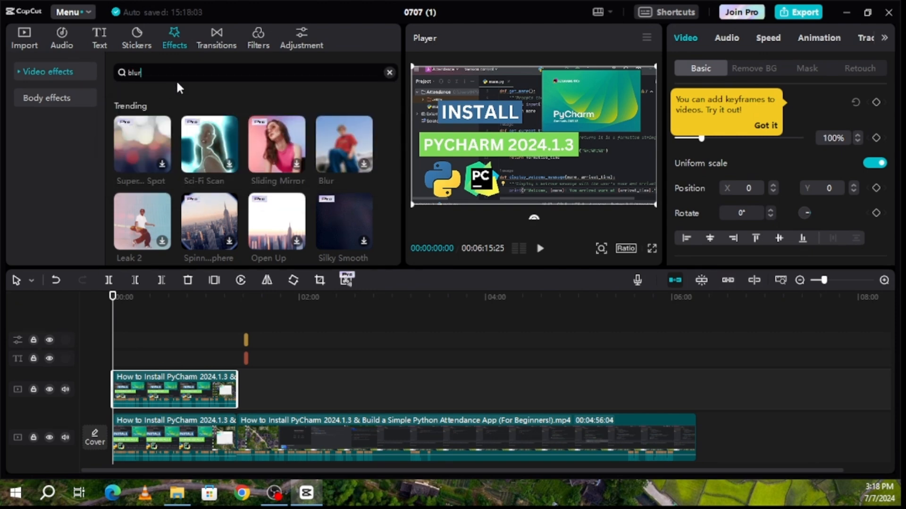
pyautogui.press('Return')
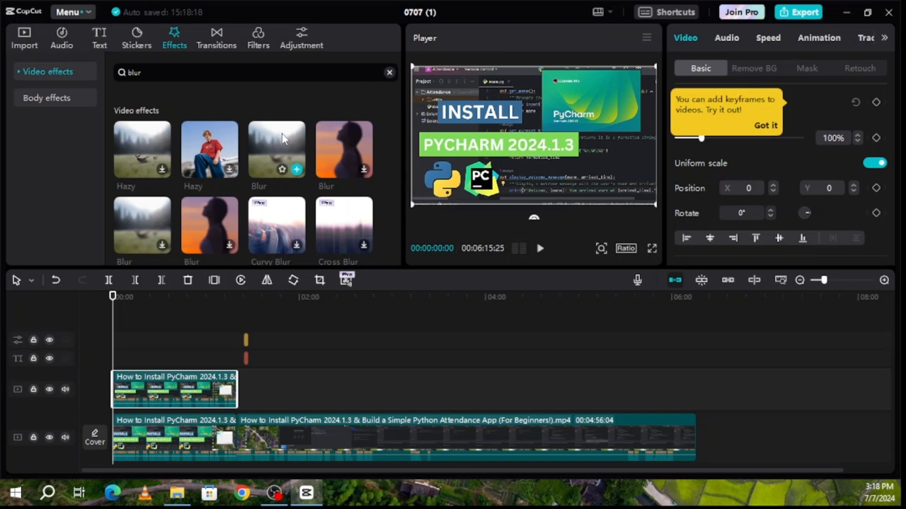
pyautogui.moveTo(285, 138); pyautogui.dragTo(145, 380)
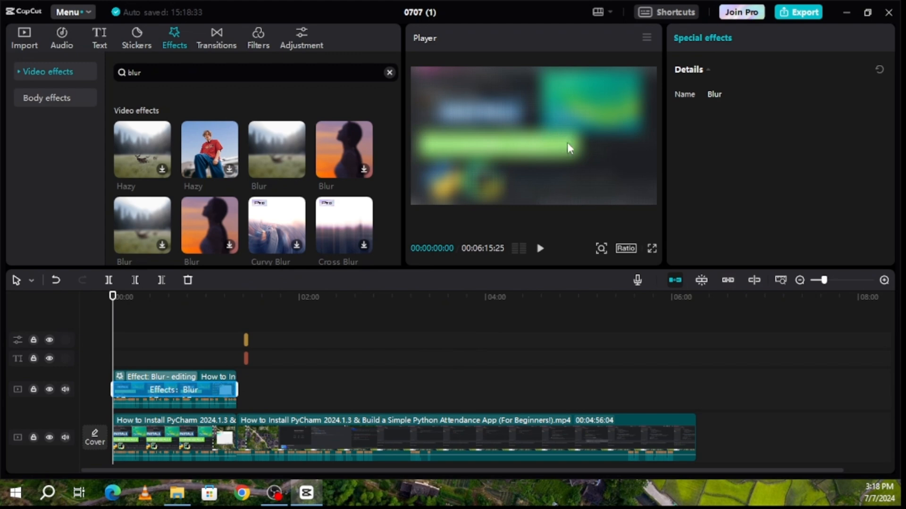
# Edit the upper clip's attached Blur effect, stretch its duration, then reselect the clip
pyautogui.click(279, 394)
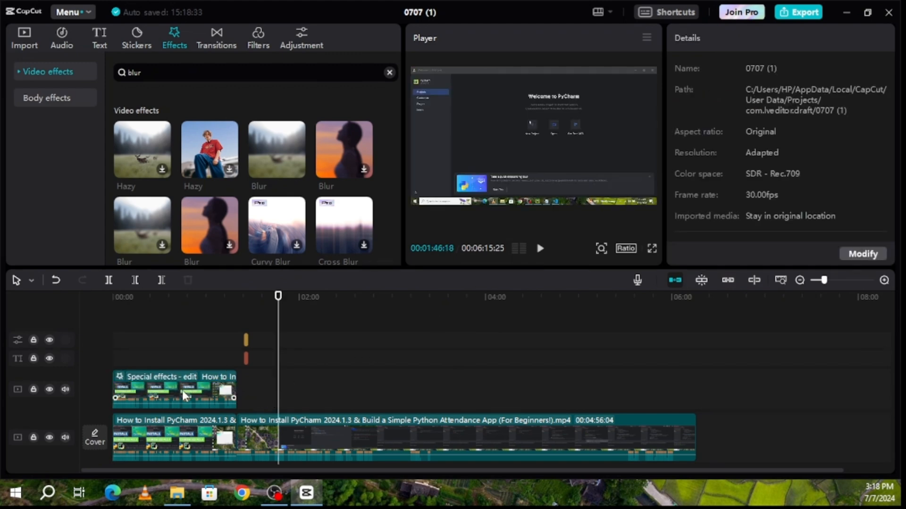
pyautogui.click(156, 386)
pyautogui.rightClick(147, 385)
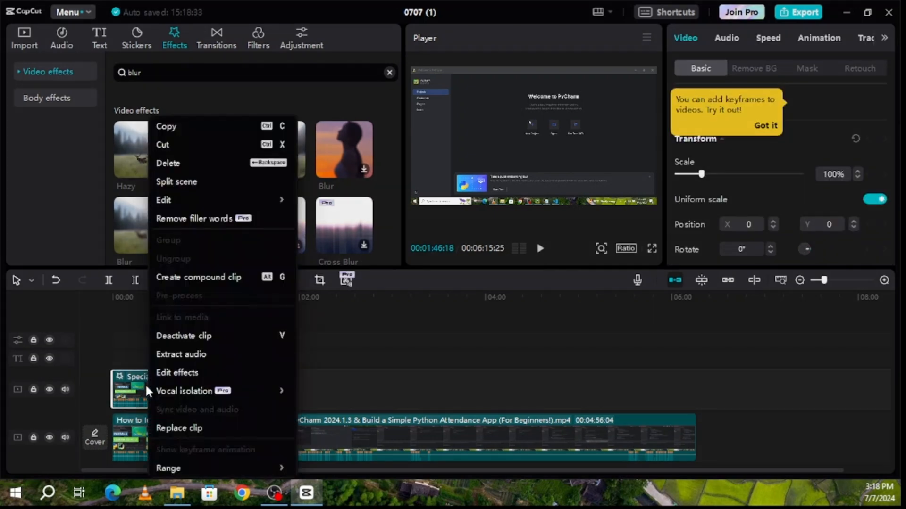
pyautogui.click(182, 373)
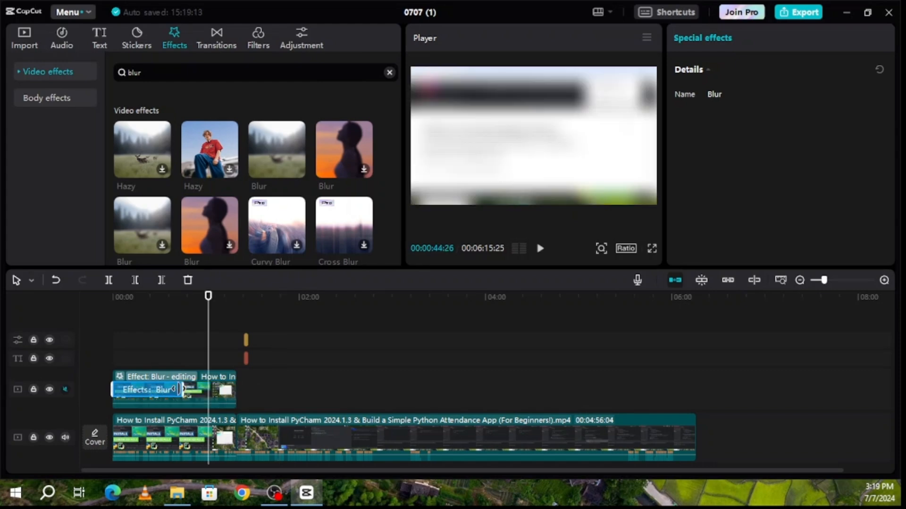
pyautogui.moveTo(183, 391); pyautogui.dragTo(216, 399)
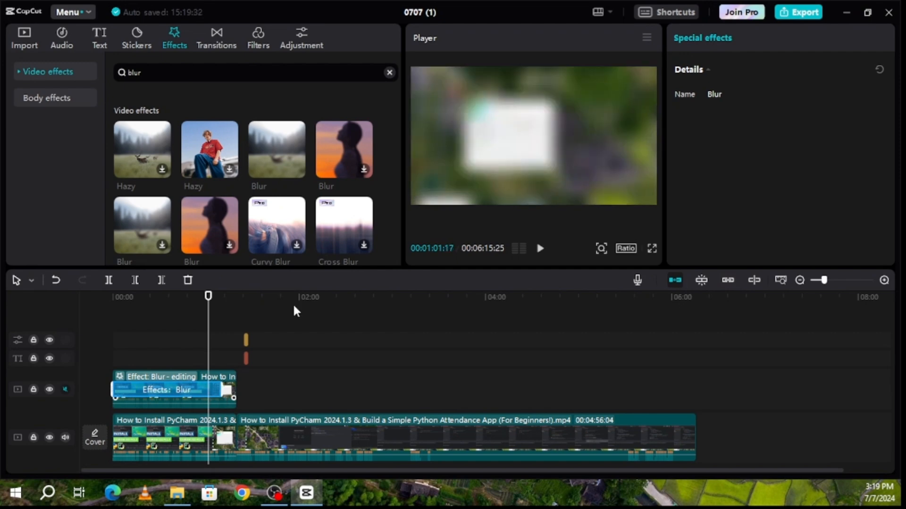
pyautogui.click(295, 351)
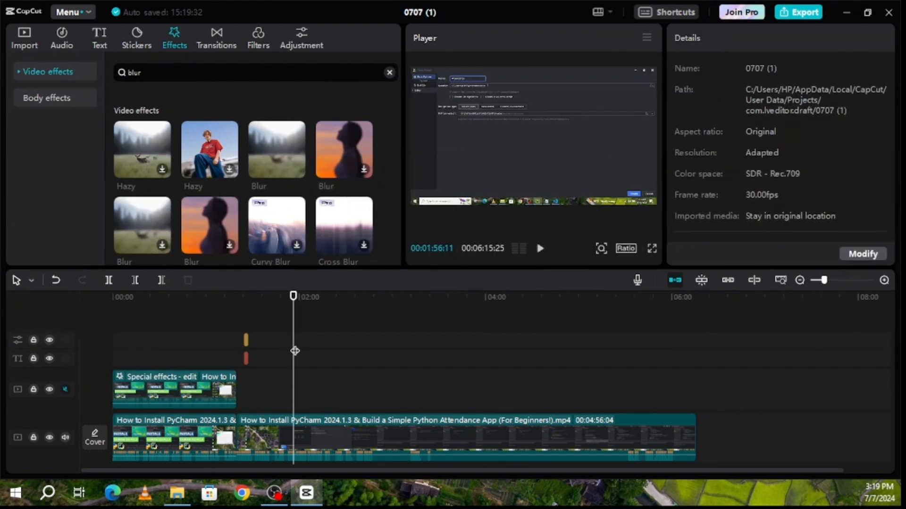
pyautogui.click(181, 386)
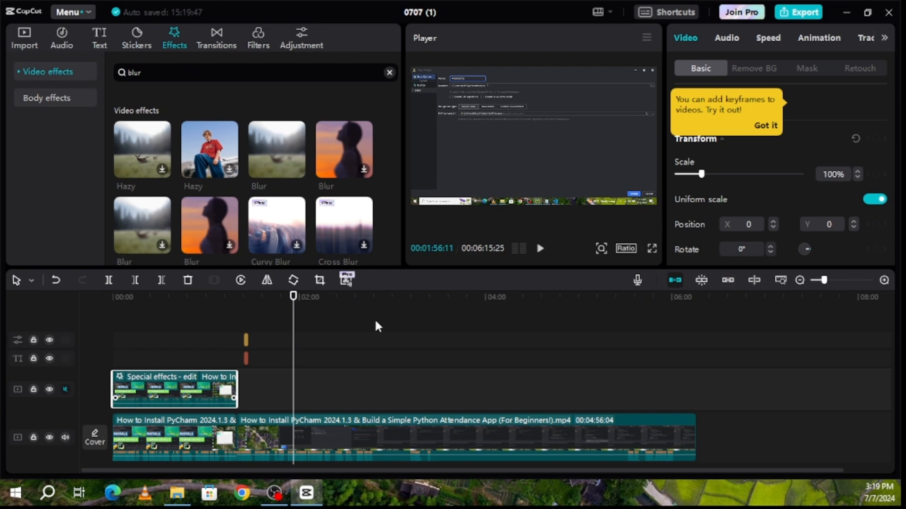
# Apply a Rectangle mask to the blurred duplicate clip and move the playhead into it to preview
pyautogui.click(807, 69)
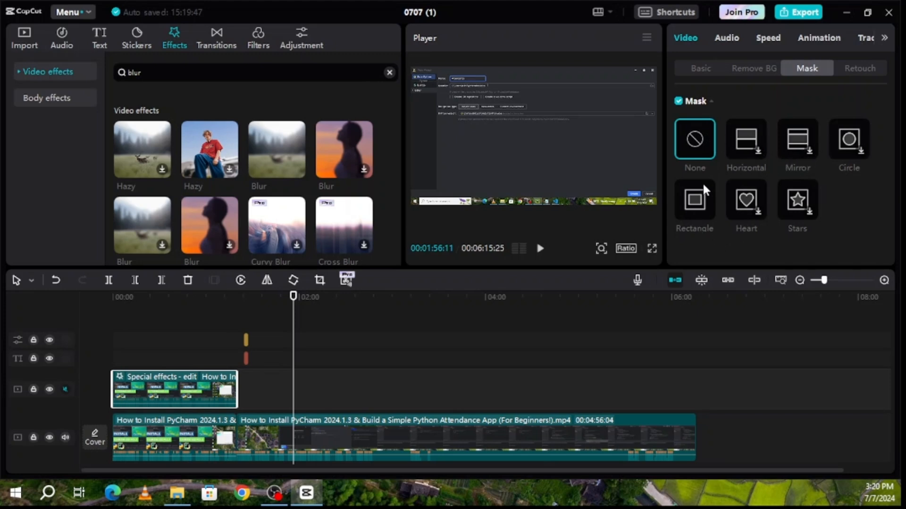
pyautogui.click(694, 200)
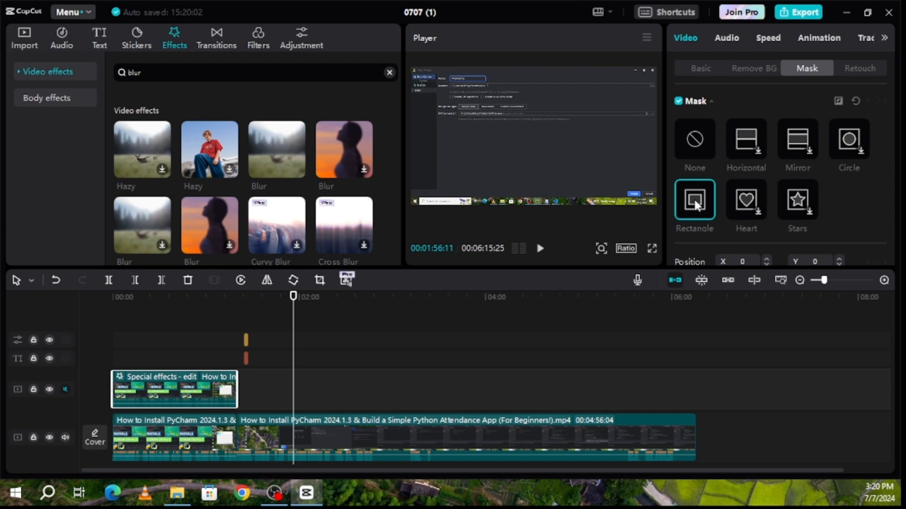
pyautogui.scroll(-1, 694, 199)
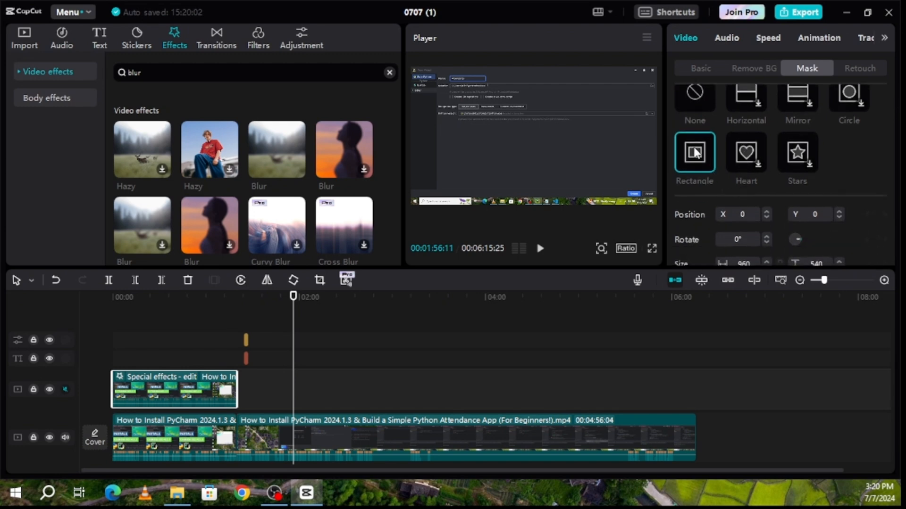
pyautogui.moveTo(295, 327); pyautogui.dragTo(194, 329)
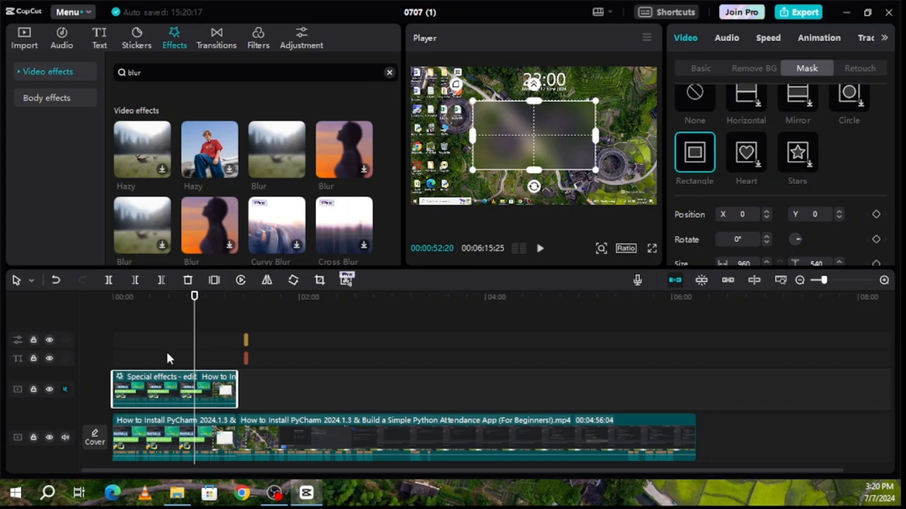
# Move the blur rectangle over the frame's right side, narrow it to 569 wide and rotate it 26°
pyautogui.moveTo(191, 337); pyautogui.dragTo(153, 340)
pyautogui.moveTo(519, 123); pyautogui.dragTo(584, 125)
pyautogui.moveTo(647, 162); pyautogui.dragTo(612, 154)
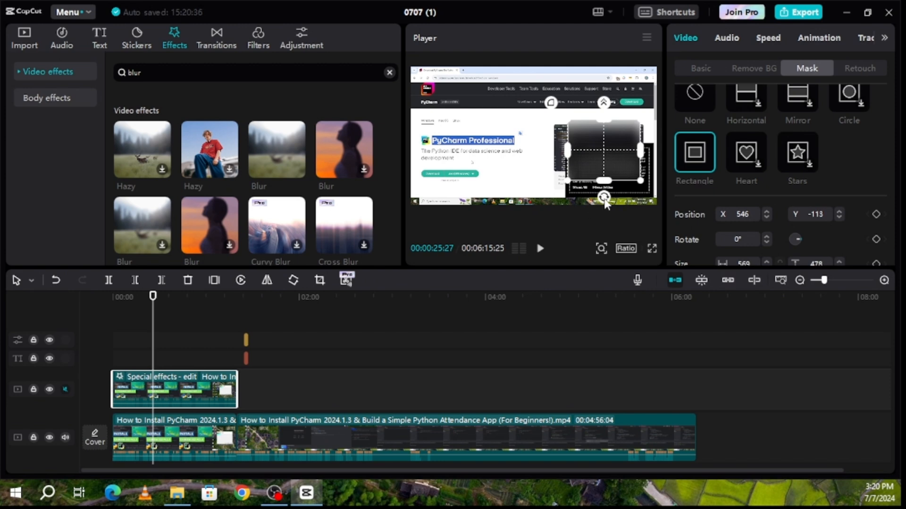
pyautogui.moveTo(604, 197); pyautogui.dragTo(577, 201)
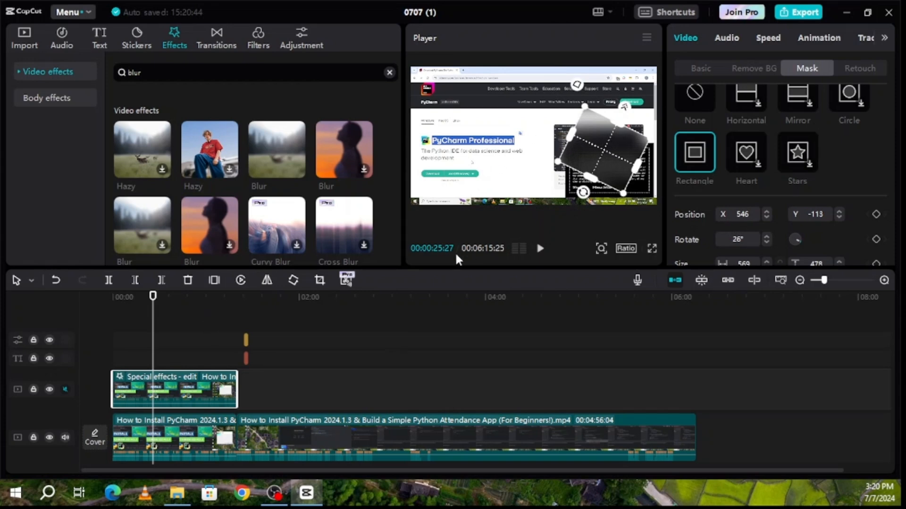
# Play and scrub through the clip around 00:25–00:51 to check the blur placement
pyautogui.press('space')
pyautogui.moveTo(154, 336); pyautogui.dragTo(193, 345)
pyautogui.moveTo(201, 347); pyautogui.dragTo(173, 356)
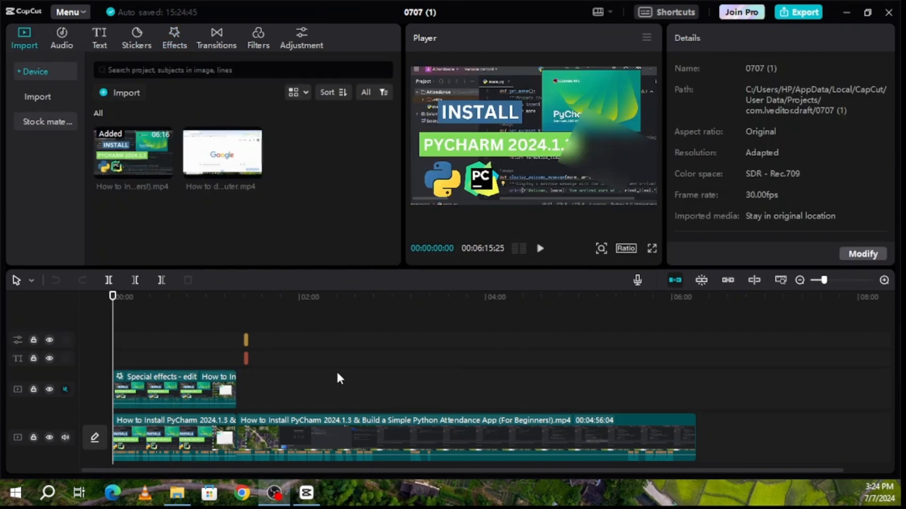
# Export the project as 'Test Tutorial' in 1080P H.264 mp4, keeping the default export folder
pyautogui.click(799, 13)
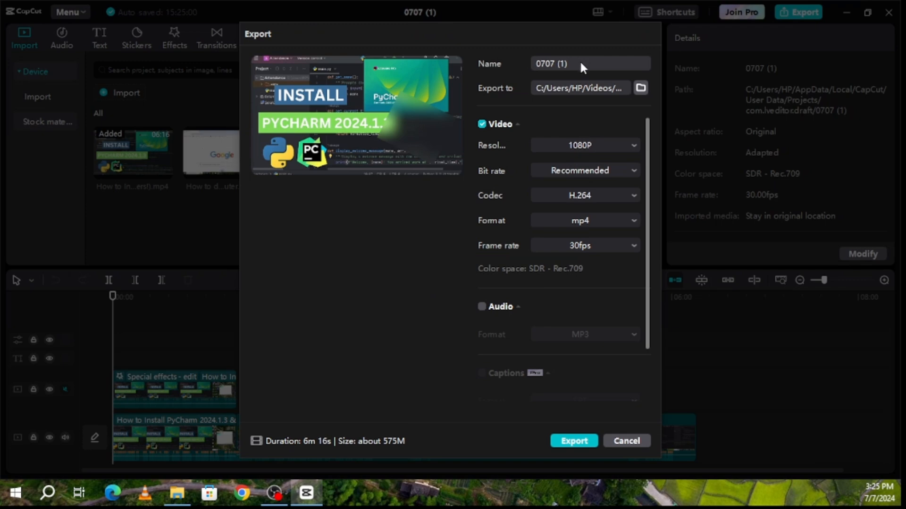
pyautogui.click(577, 62)
pyautogui.write('Test Tutorial')
pyautogui.click(641, 88)
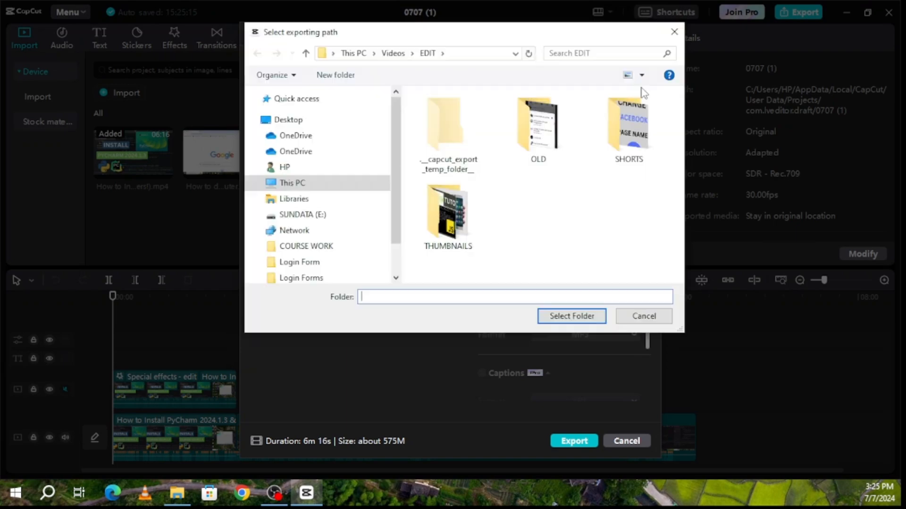
pyautogui.click(674, 32)
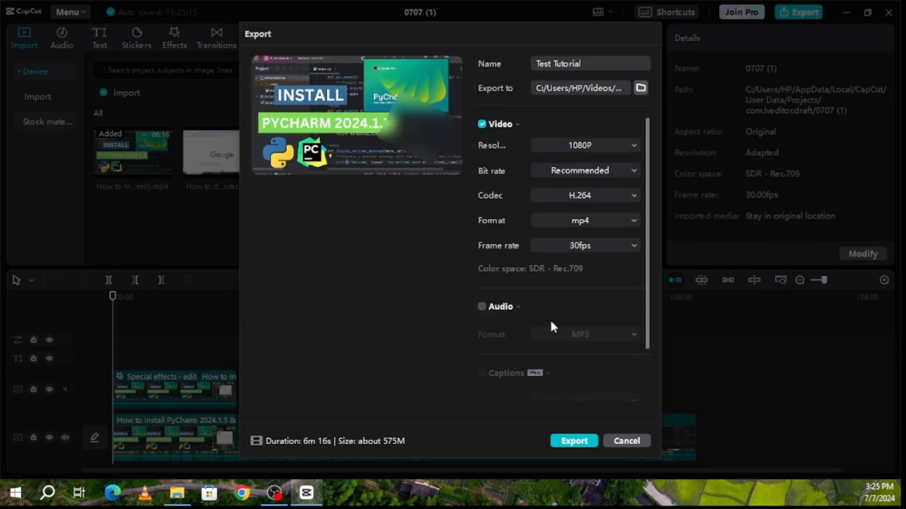
pyautogui.scroll(-3, 551, 325)
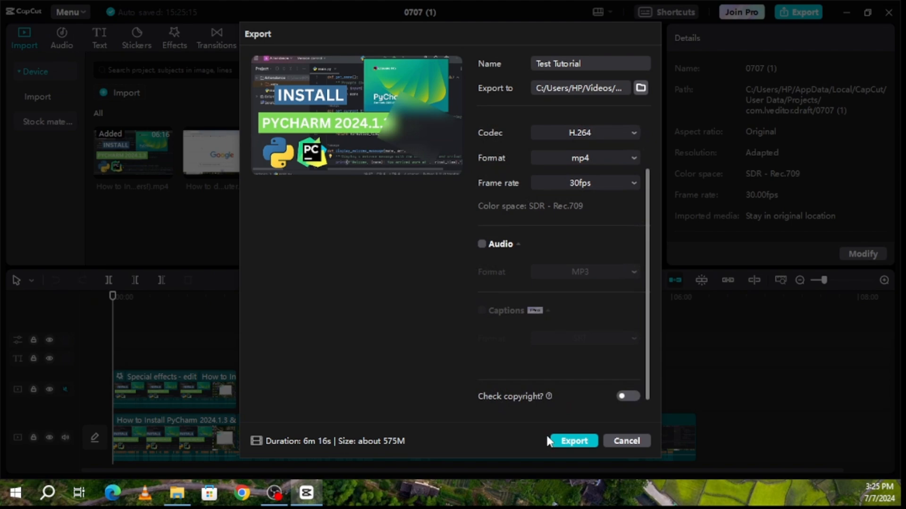
pyautogui.click(575, 441)
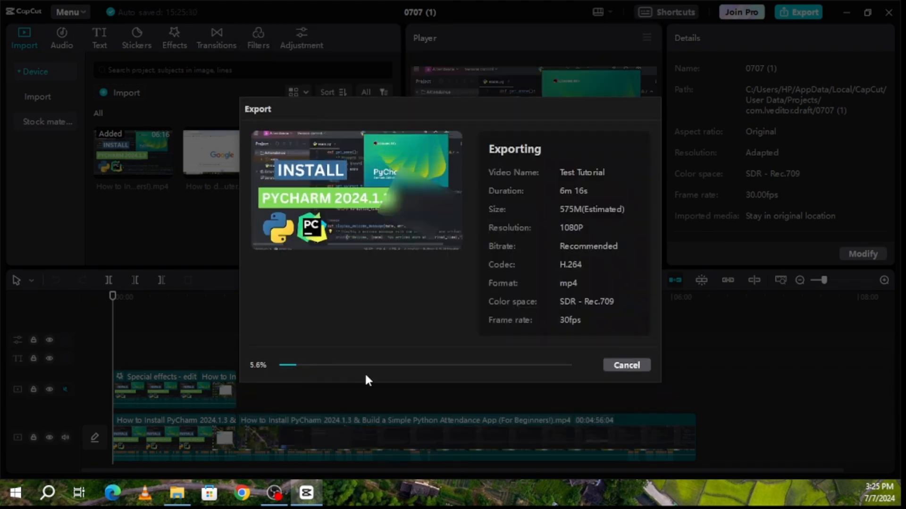